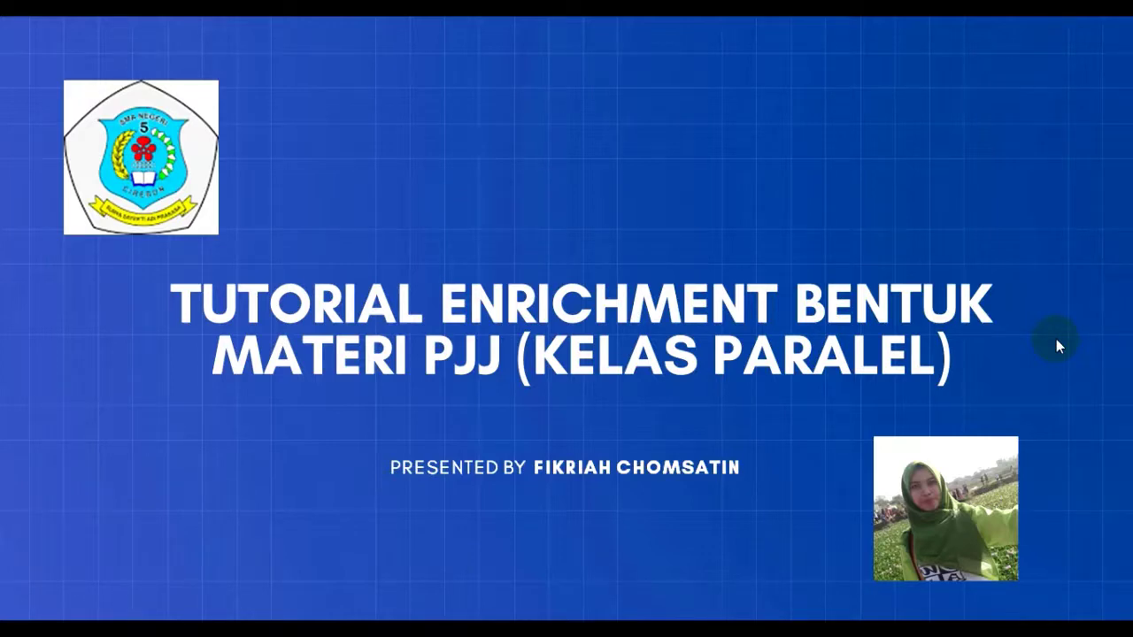
pyautogui.click(1057, 345)
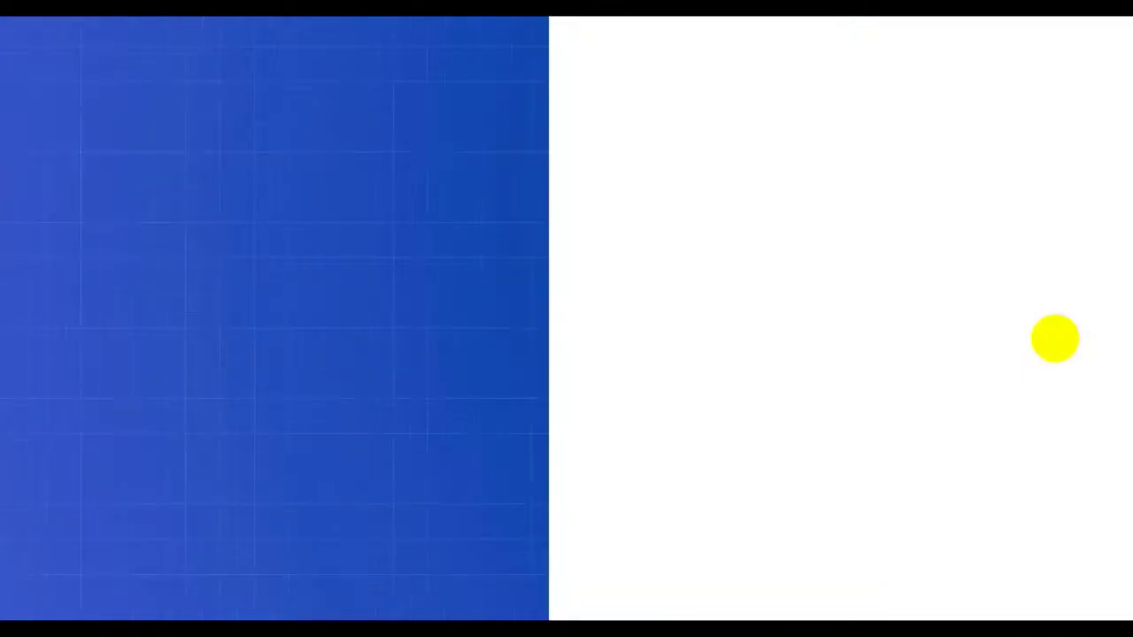
pyautogui.press('Escape')
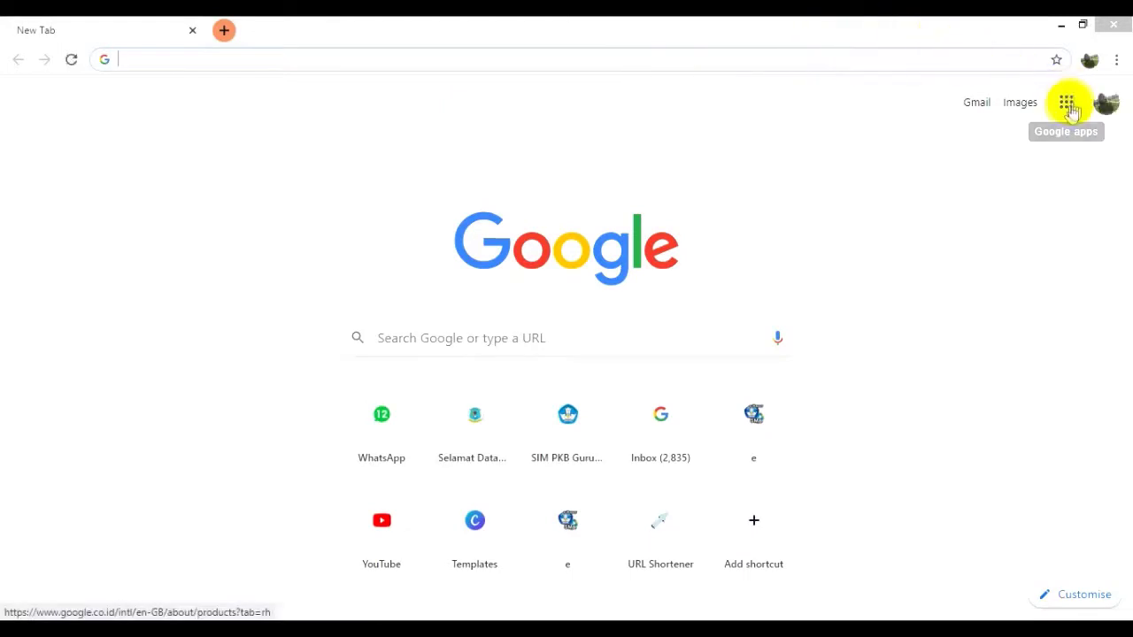
# Open Google Classroom and show the classwork of the XI MIPA 6 class
pyautogui.click(1068, 106)
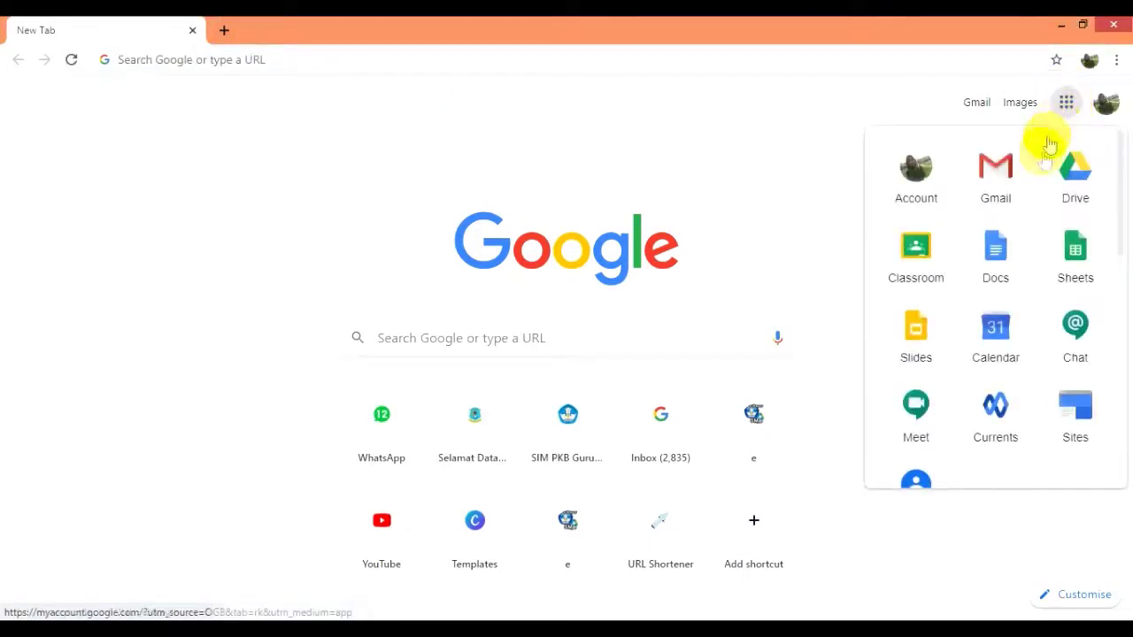
pyautogui.click(915, 284)
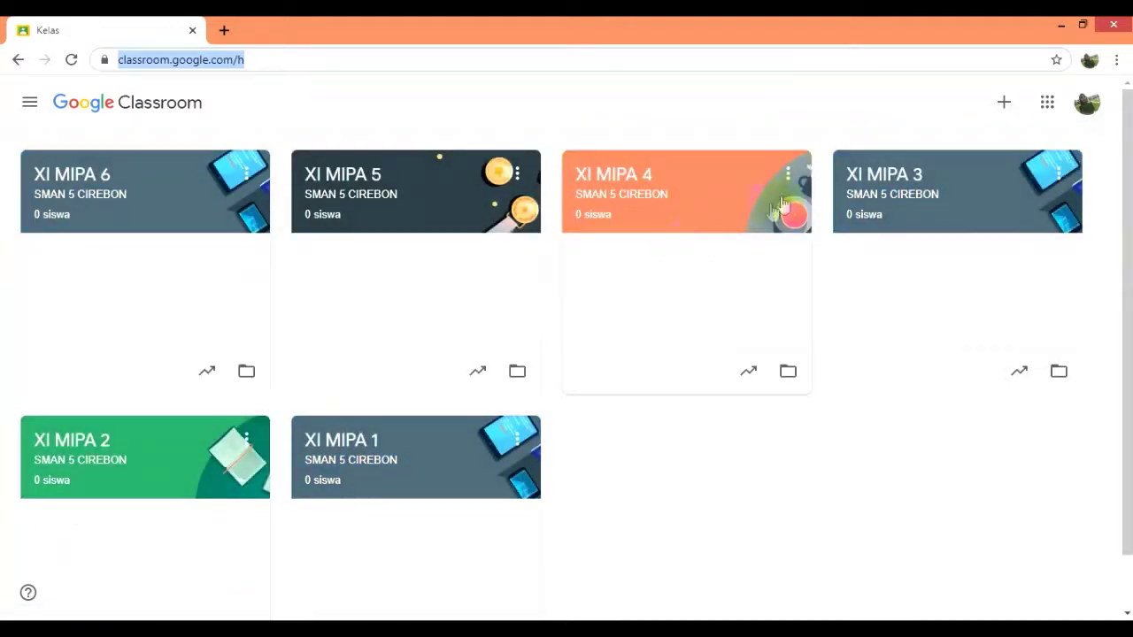
pyautogui.click(174, 224)
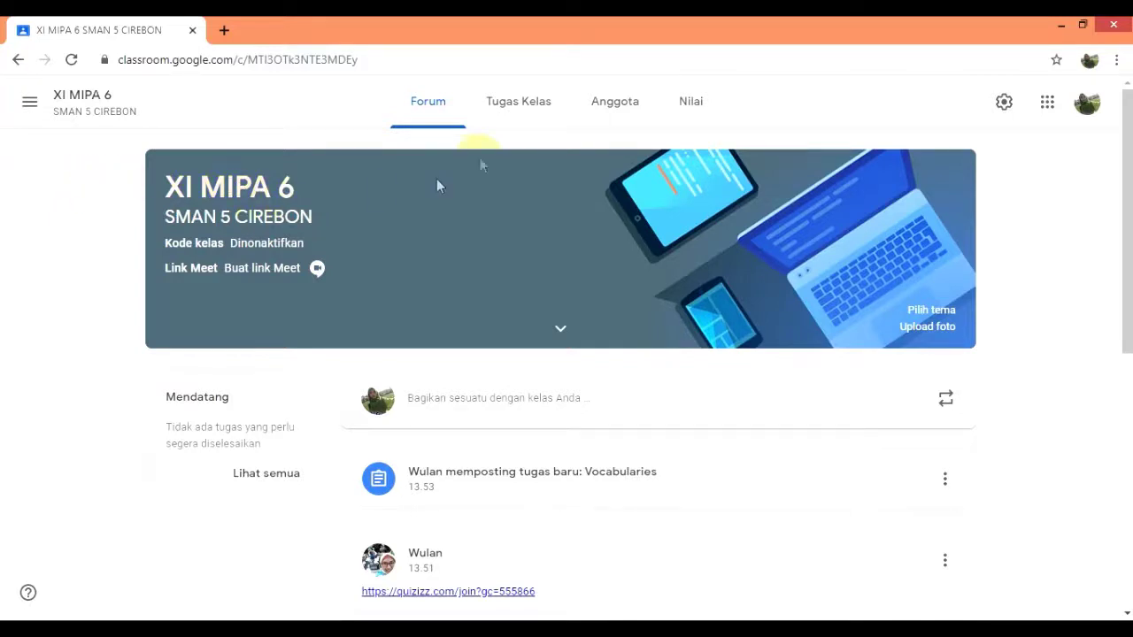
pyautogui.click(532, 106)
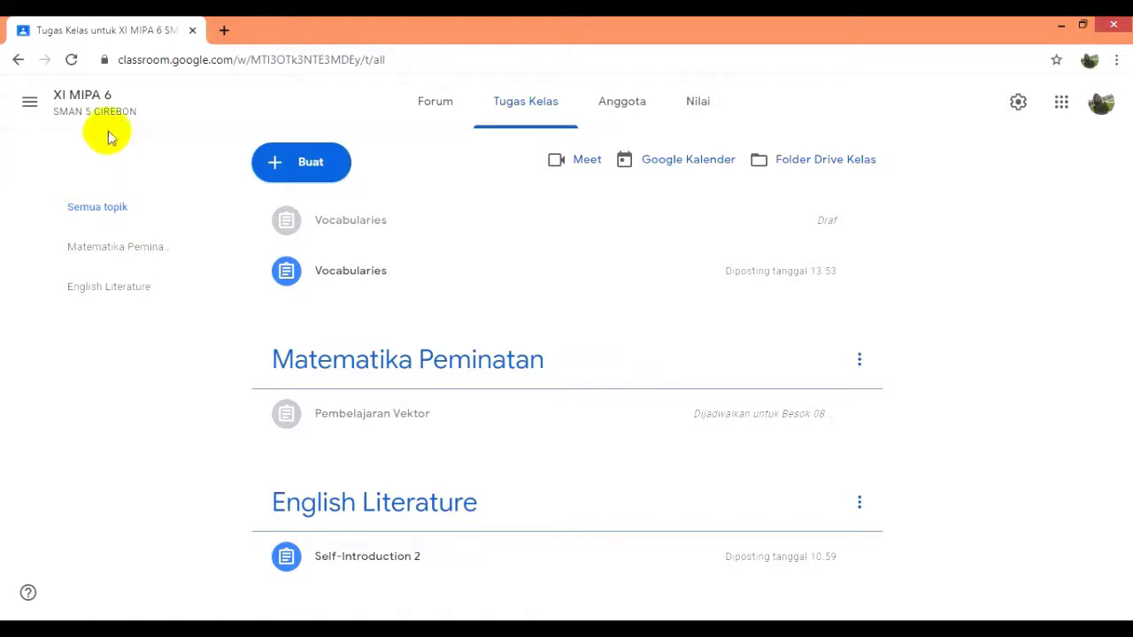
# Switch to the XI MIPA 5 class and show its classwork
pyautogui.click(29, 101)
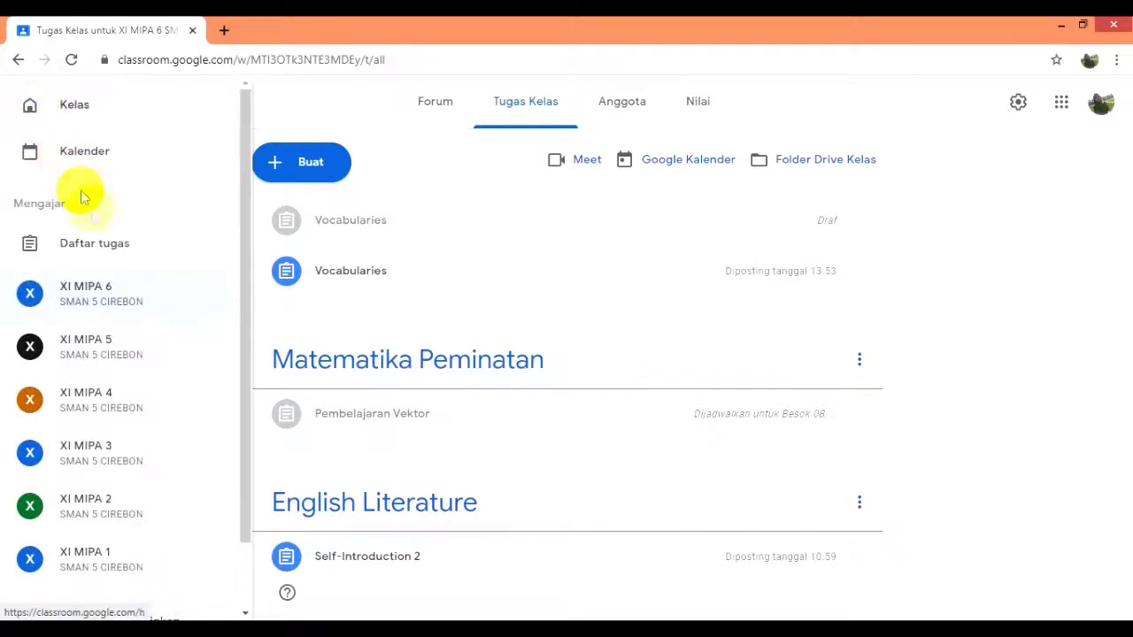
pyautogui.click(133, 355)
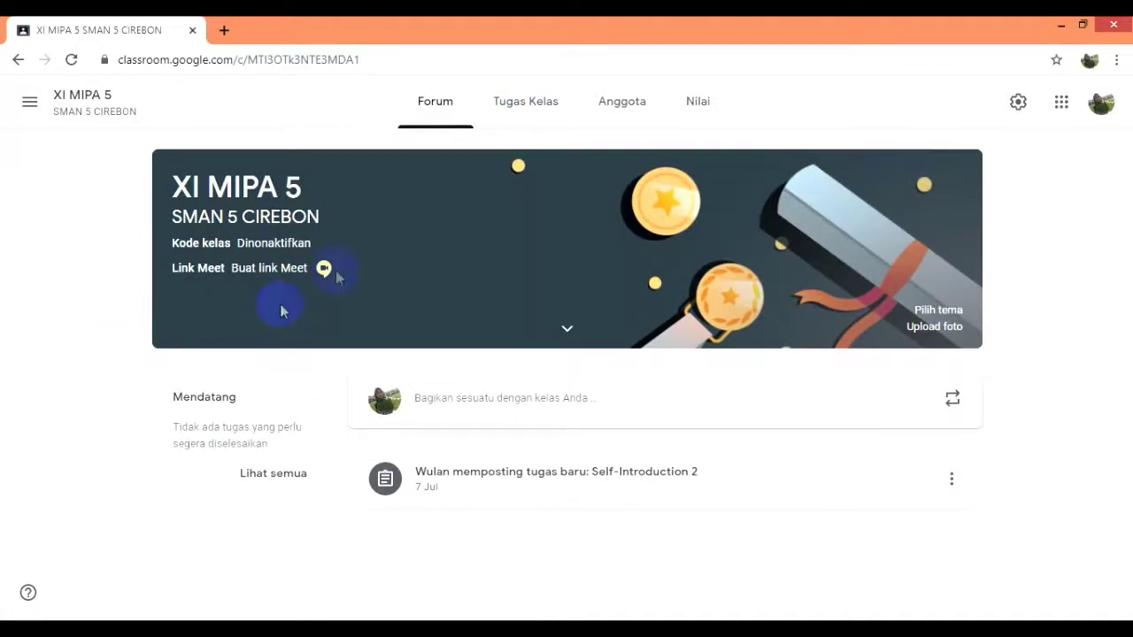
pyautogui.click(525, 113)
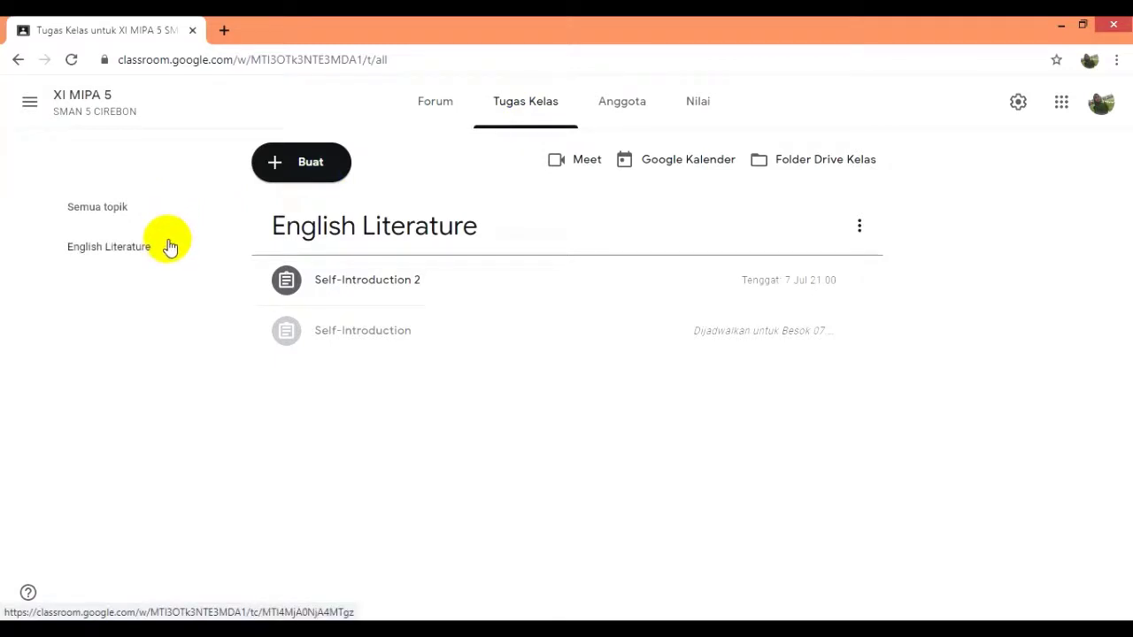
# Add a topic named "Matematika Peminatan" to the XI MIPA 5 classwork
pyautogui.click(309, 177)
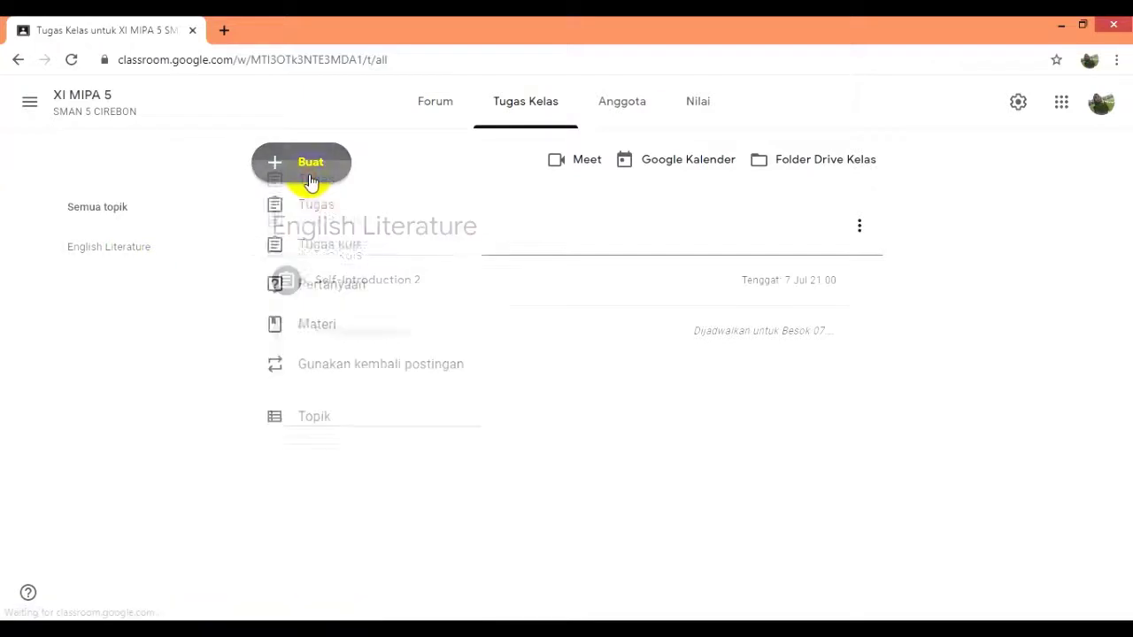
pyautogui.click(359, 422)
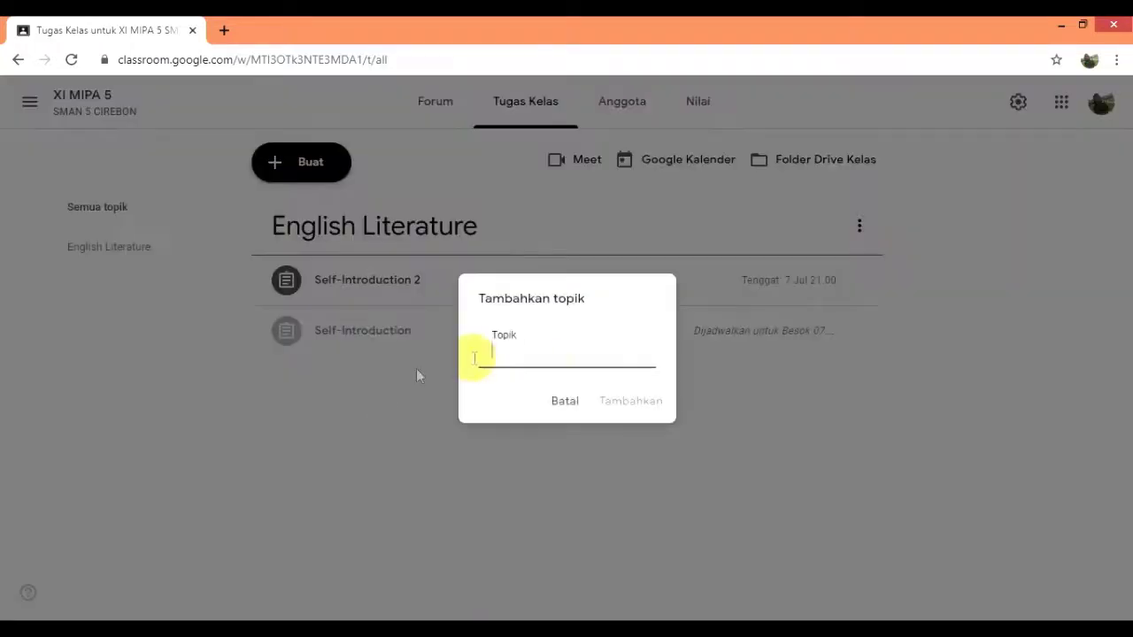
pyautogui.write('Mate')
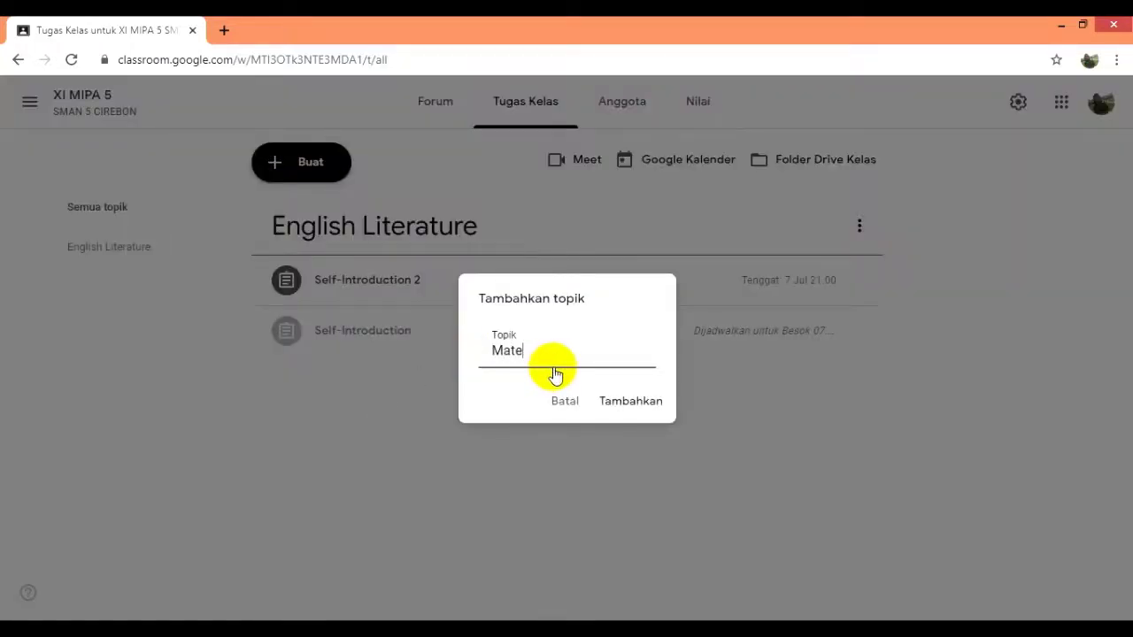
pyautogui.write('matk')
pyautogui.press('BackSpace')
pyautogui.write('ika ')
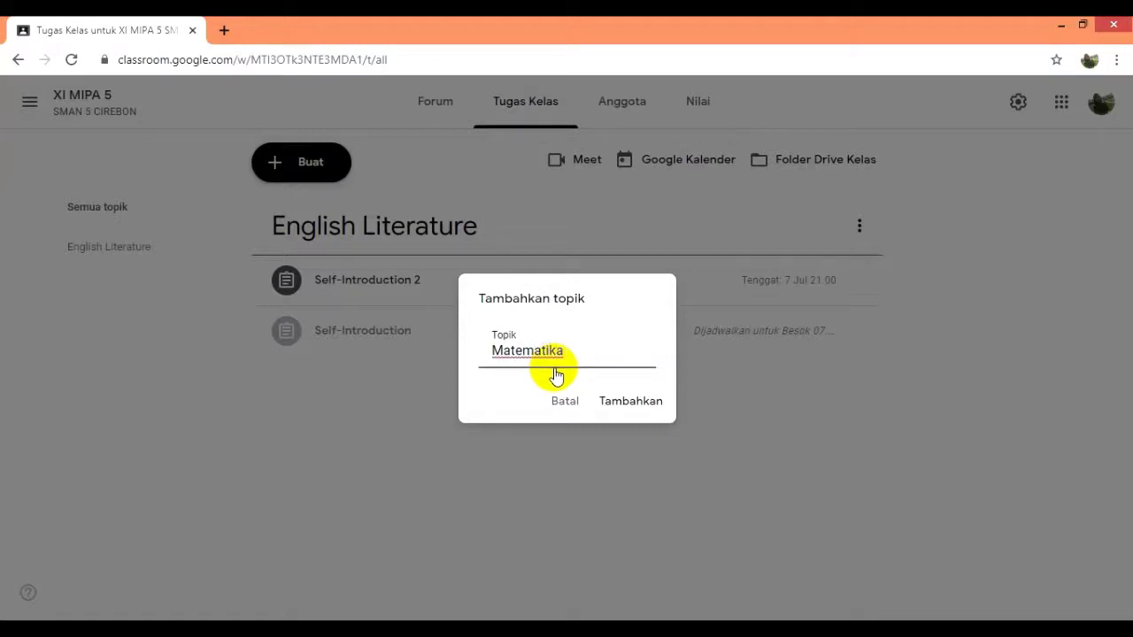
pyautogui.write('Peminatan')
pyautogui.click(642, 410)
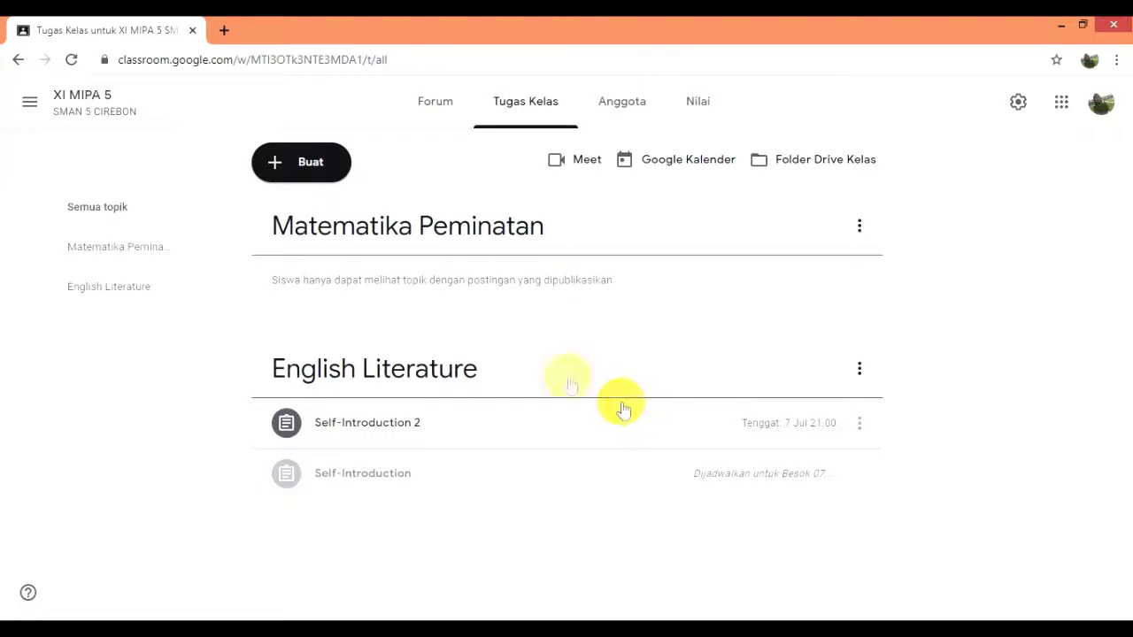
# Start a new assignment titled "Pembelajaran Vektor" with the instructions "(Isi KD)"
pyautogui.click(320, 174)
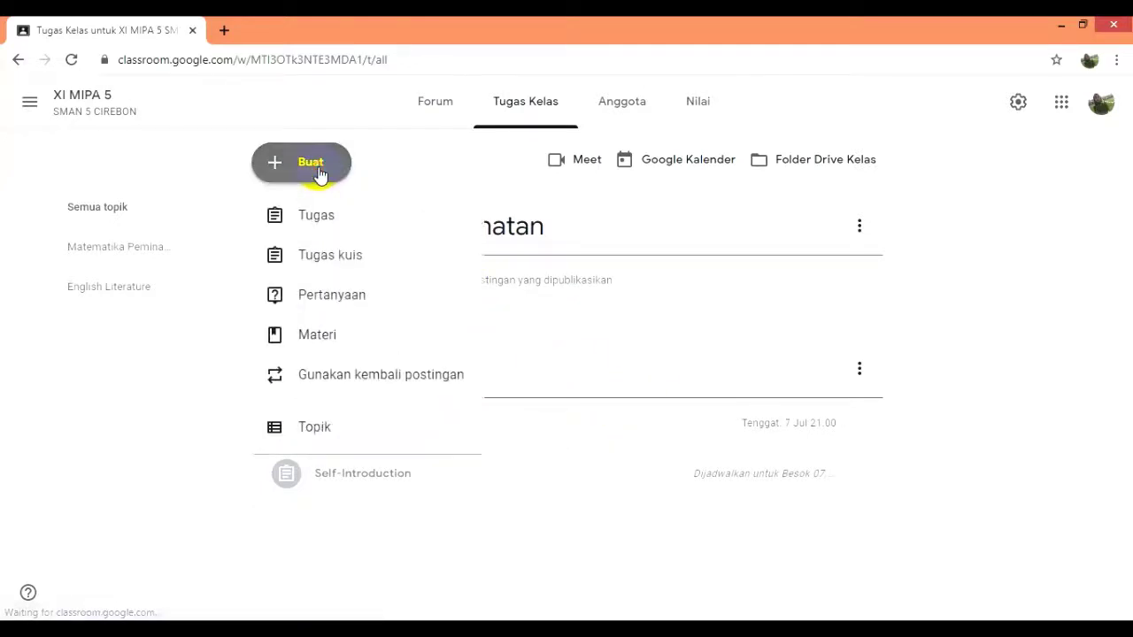
pyautogui.click(330, 233)
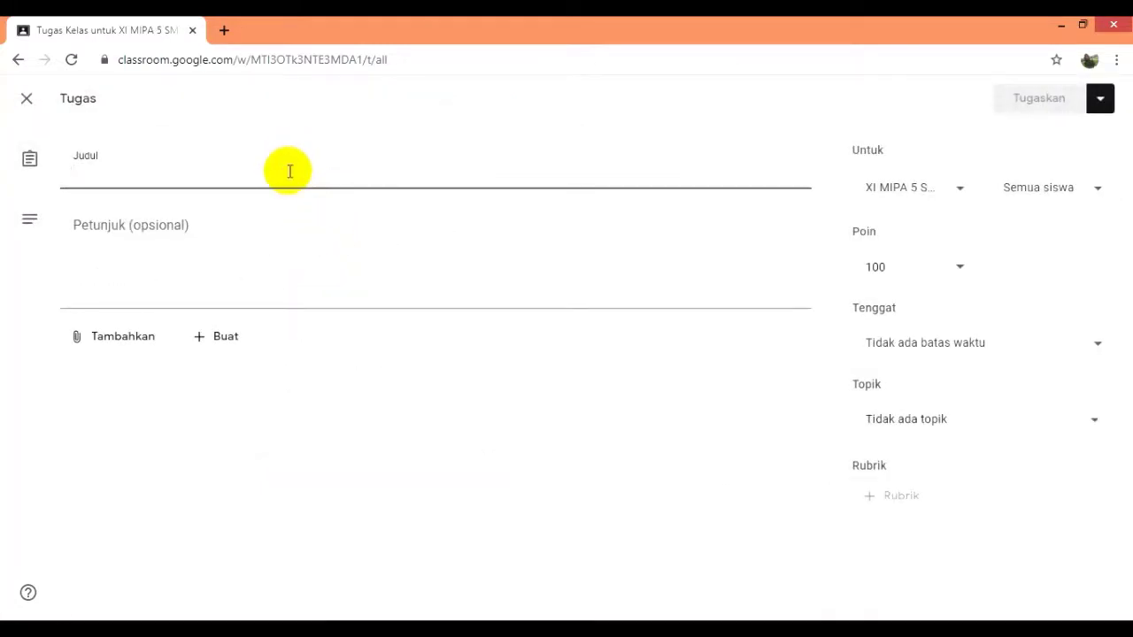
pyautogui.write('Pembel')
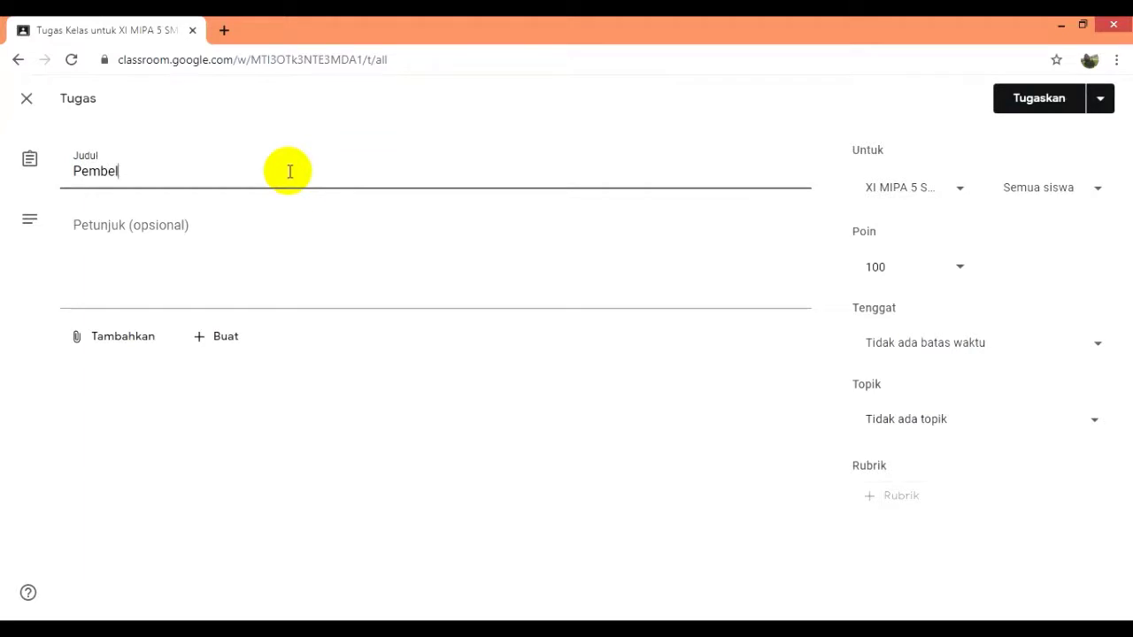
pyautogui.write('ajaran Vektor')
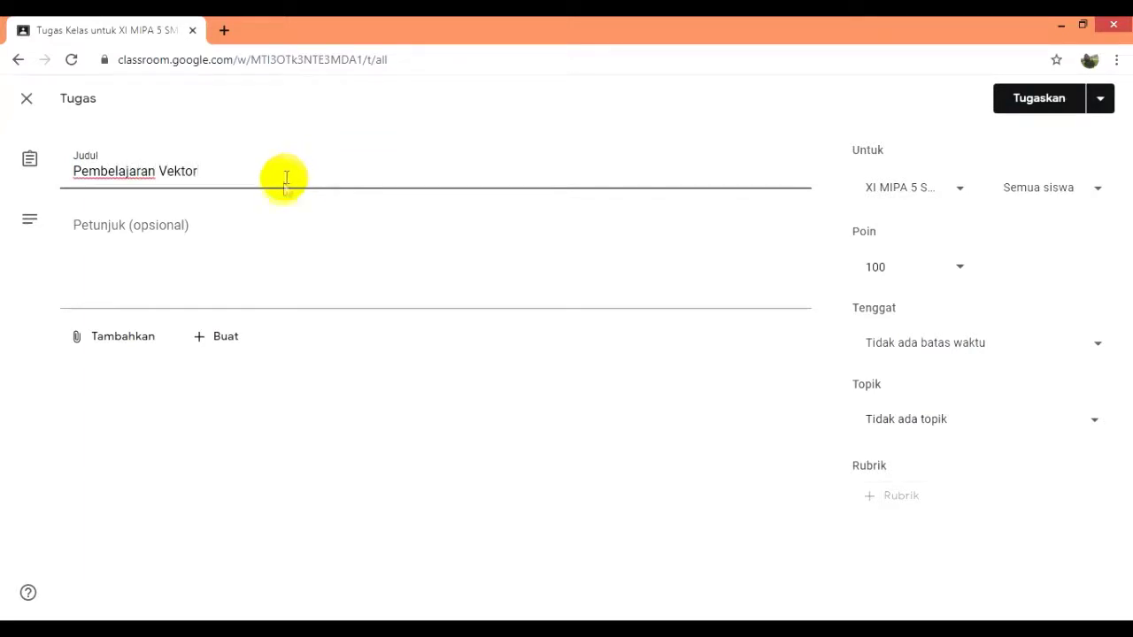
pyautogui.click(268, 256)
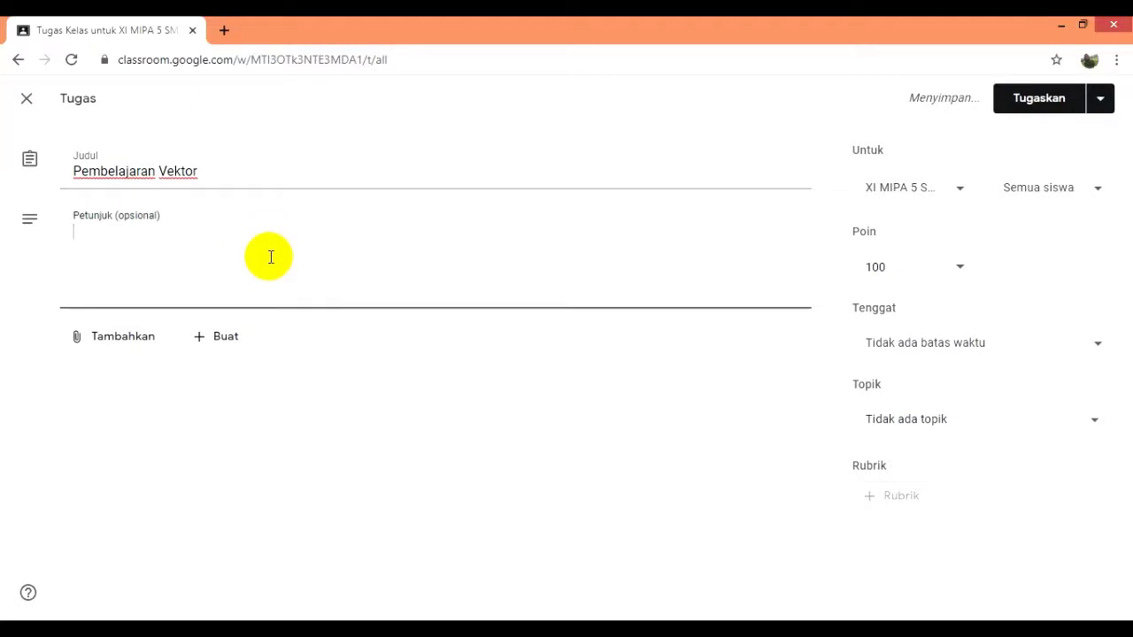
pyautogui.write('(Isi')
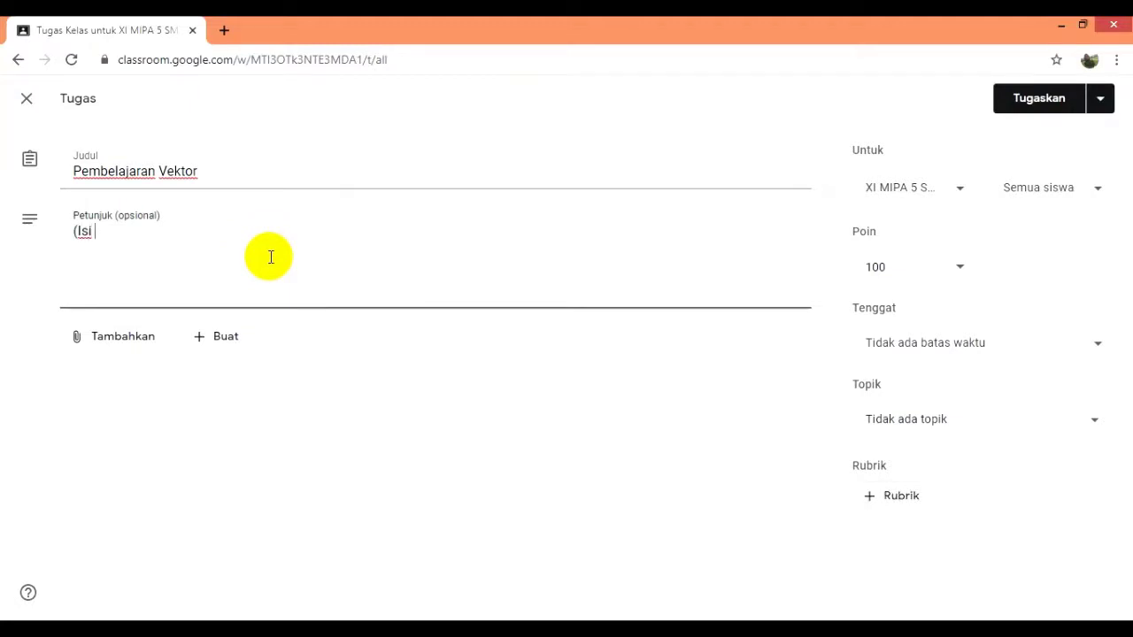
pyautogui.write(' KD)')
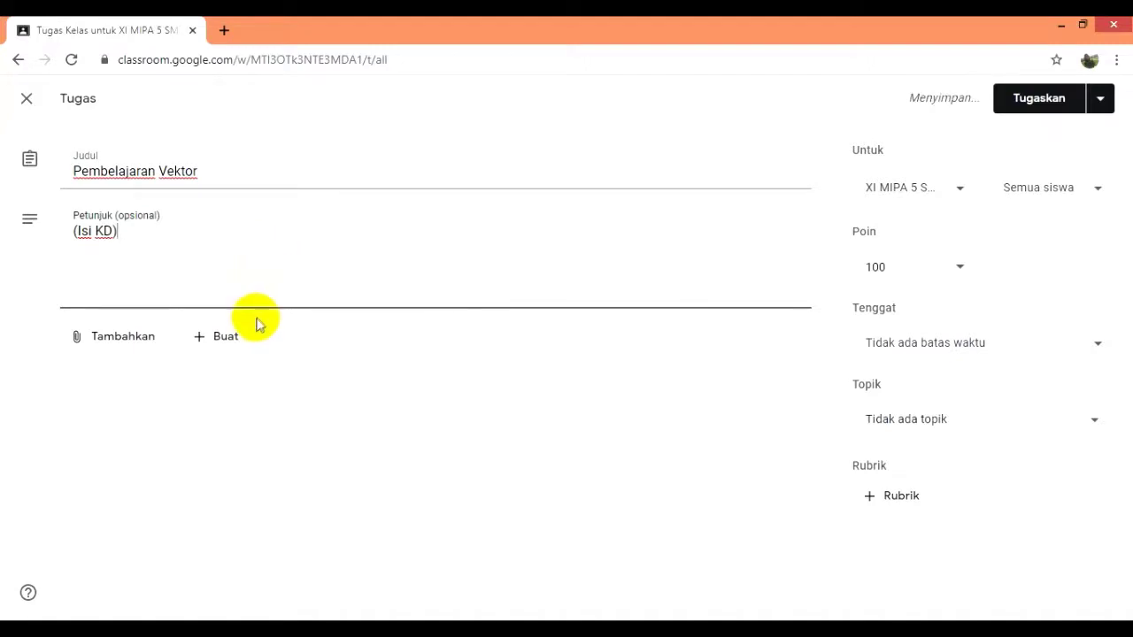
# Create a new form from the assignment and import all questions and sections from the existing "Pembelajaran Vektor" form
pyautogui.click(230, 355)
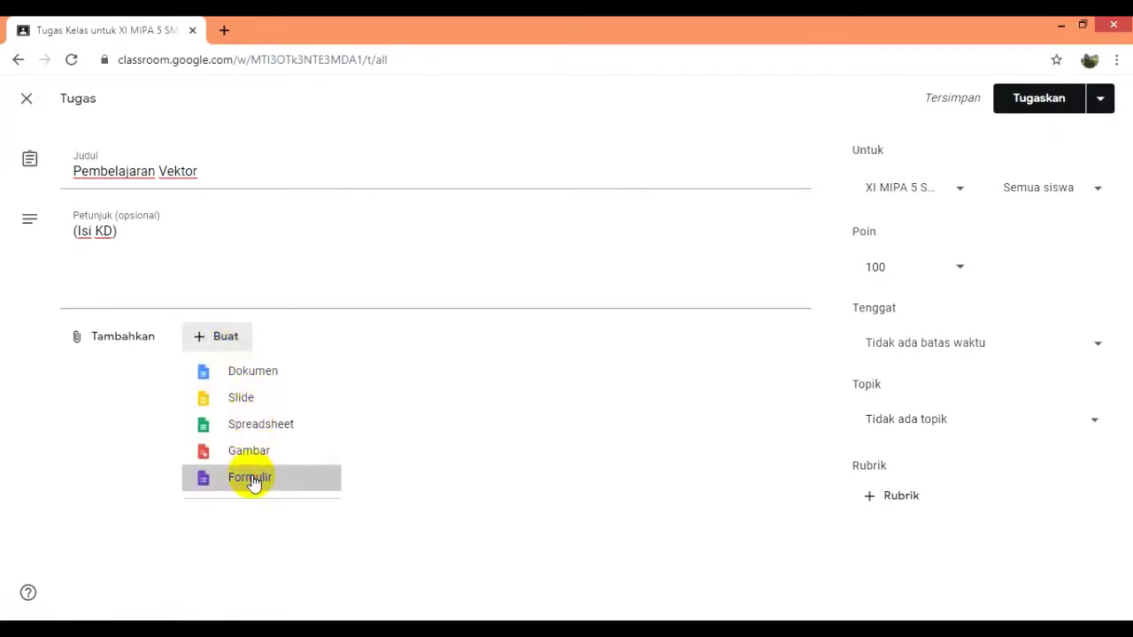
pyautogui.click(252, 478)
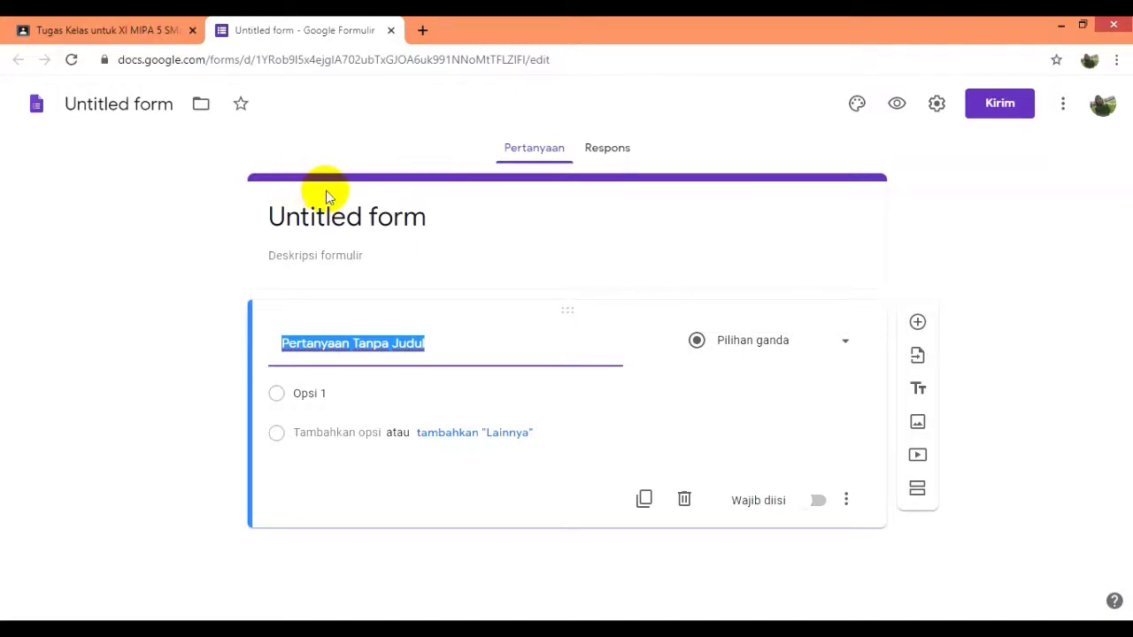
pyautogui.click(917, 363)
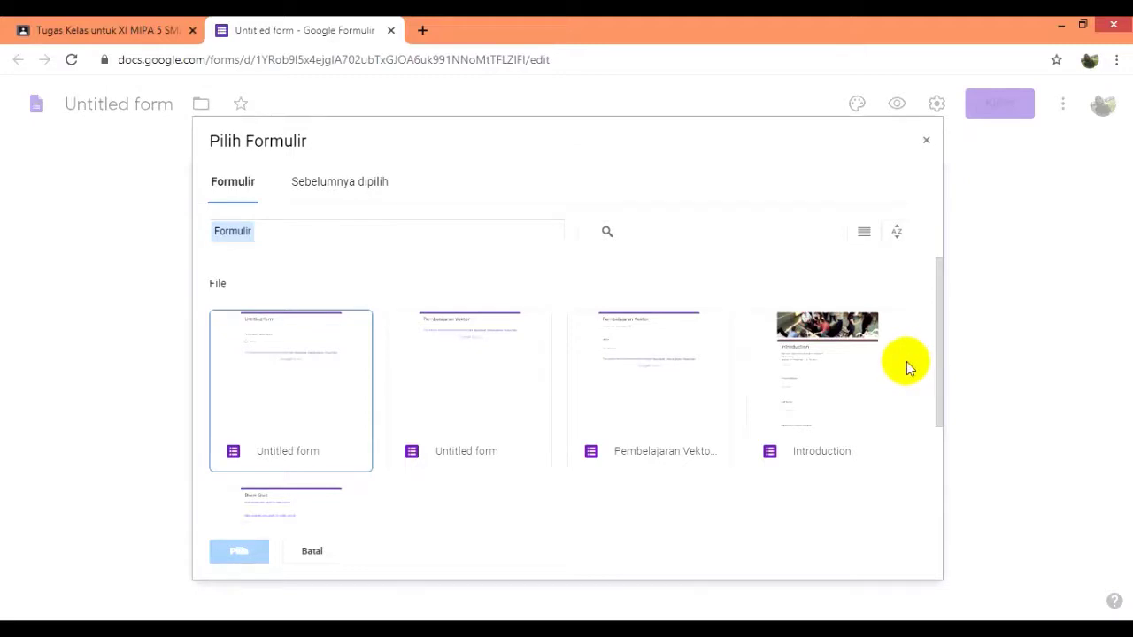
pyautogui.click(631, 386)
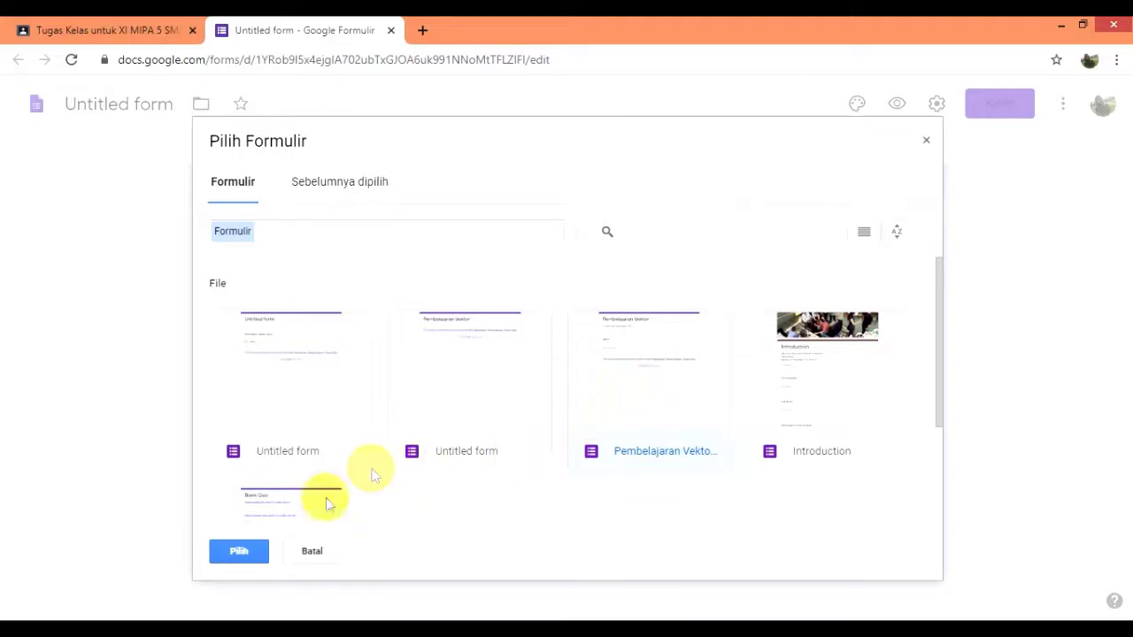
pyautogui.click(239, 551)
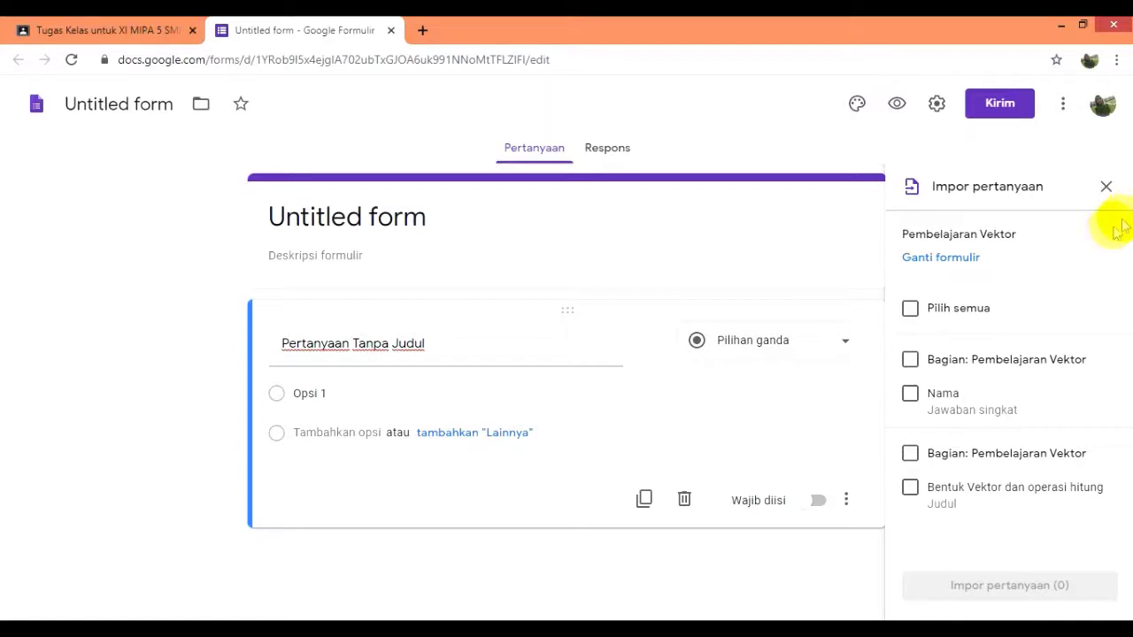
pyautogui.click(1012, 308)
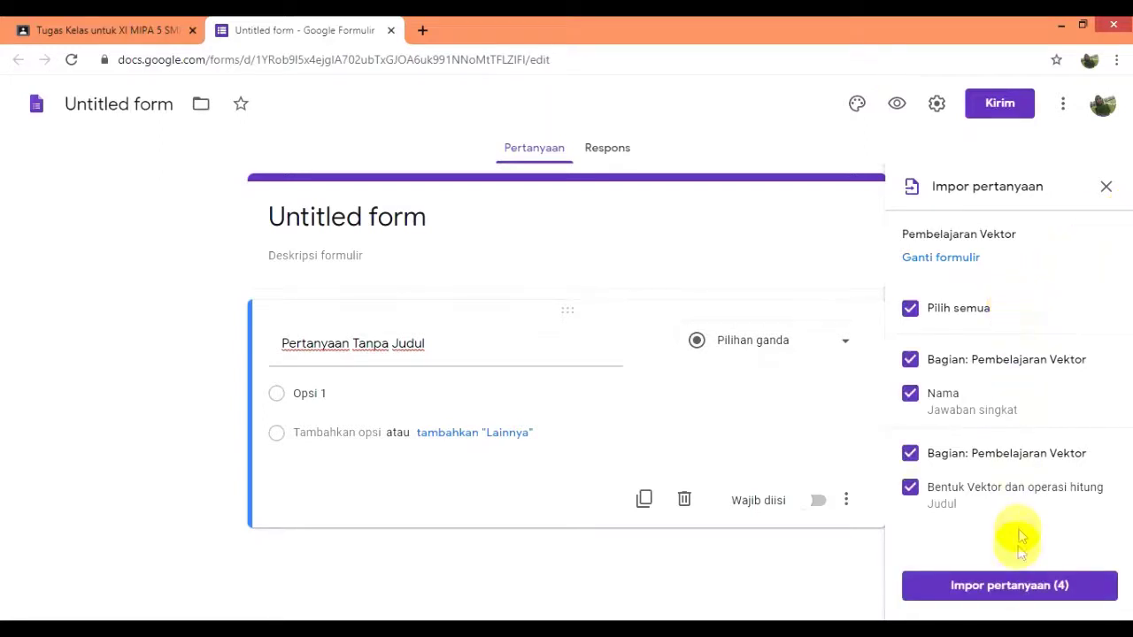
pyautogui.click(1014, 595)
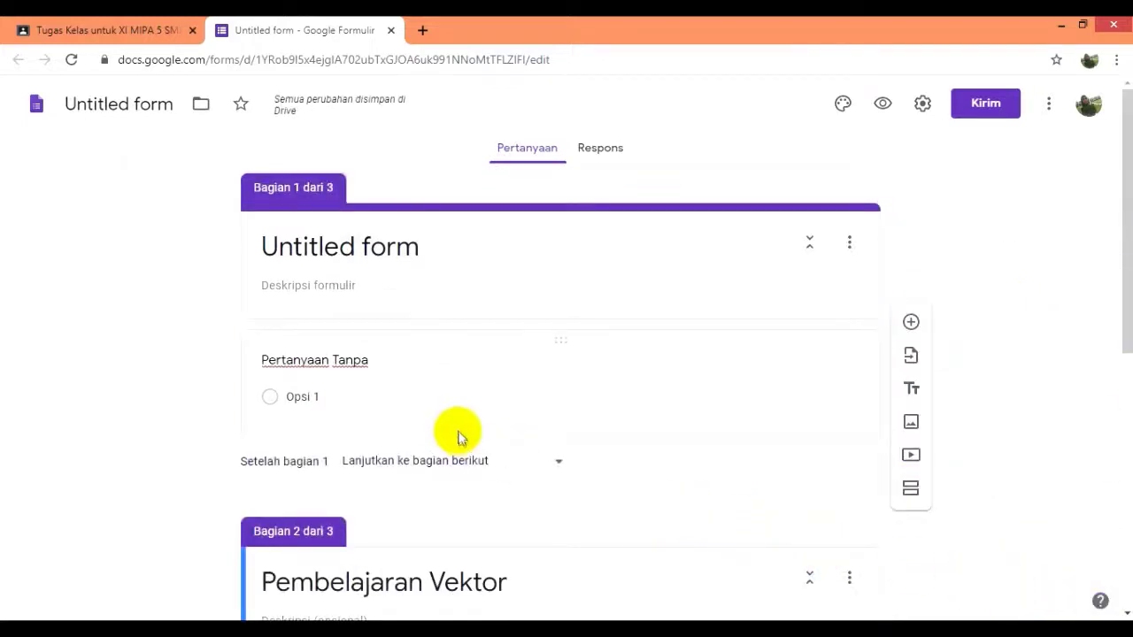
# Review the form's sections and imported questions from beginning to end
pyautogui.scroll(-2, 565, 413)
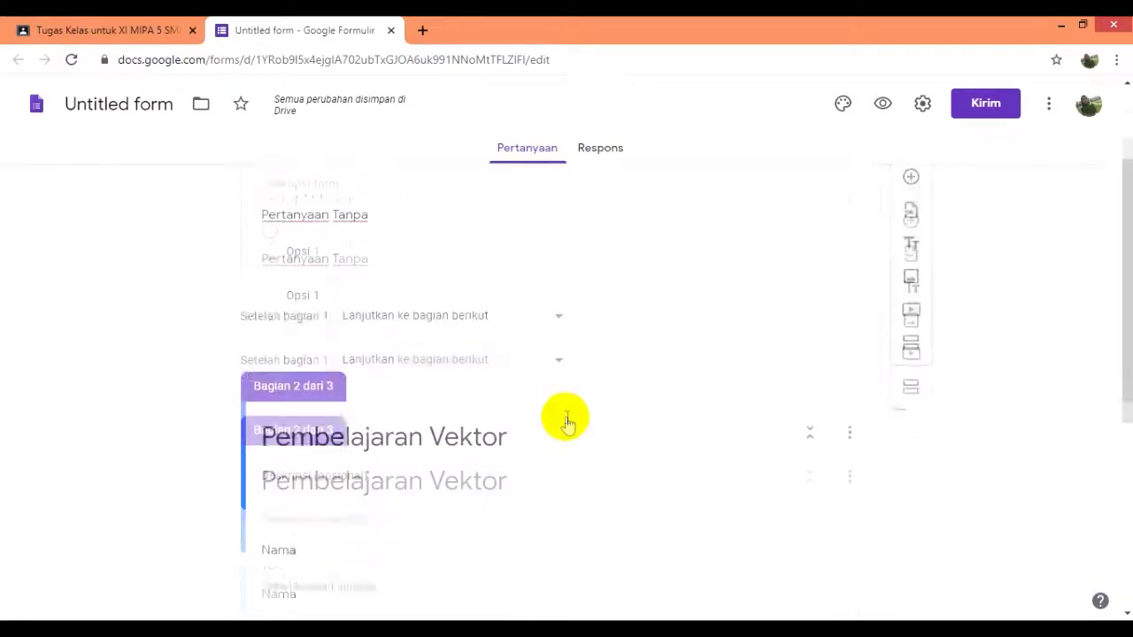
pyautogui.scroll(-1, 567, 417)
pyautogui.scroll(-2, 567, 417)
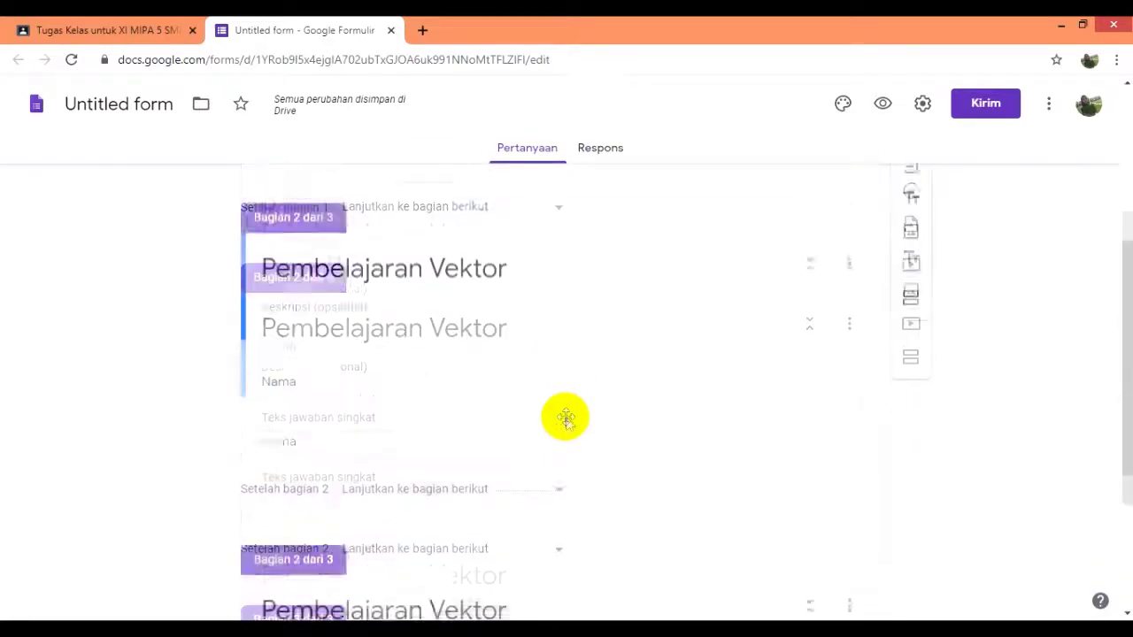
pyautogui.scroll(2, 566, 416)
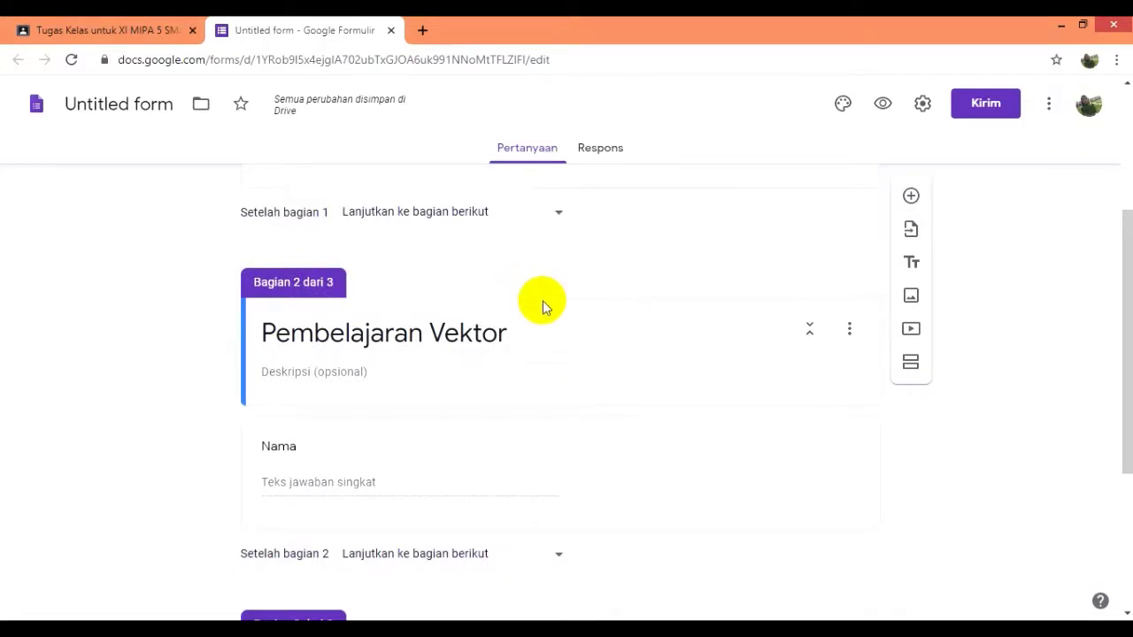
pyautogui.scroll(-3, 543, 307)
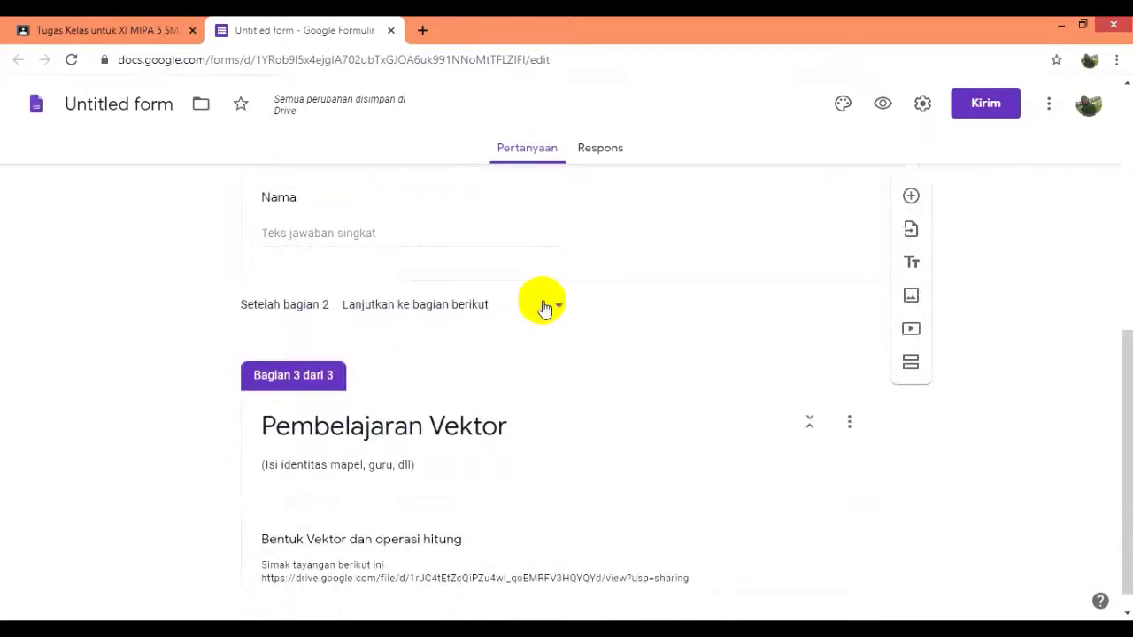
pyautogui.scroll(5, 542, 305)
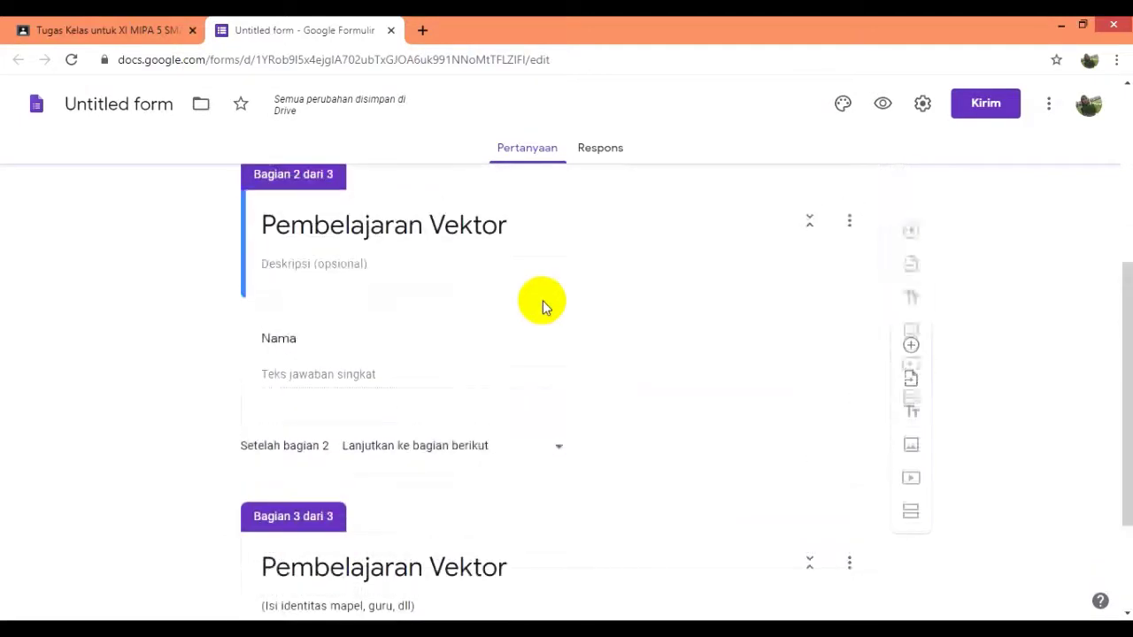
pyautogui.scroll(2, 543, 306)
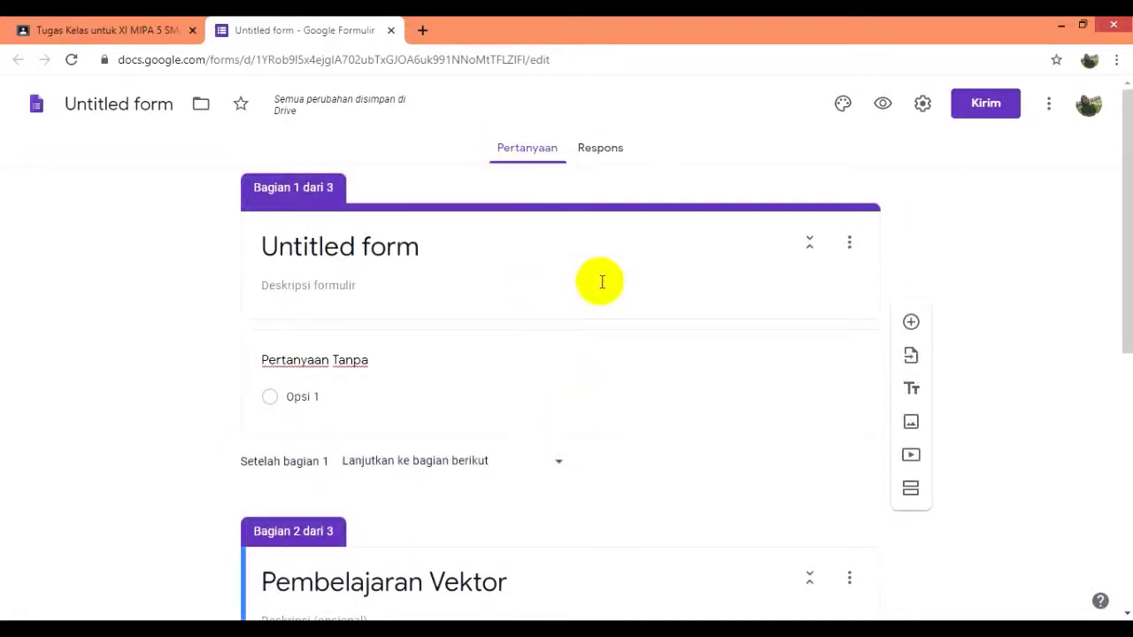
pyautogui.scroll(-1, 602, 282)
pyautogui.scroll(1, 602, 282)
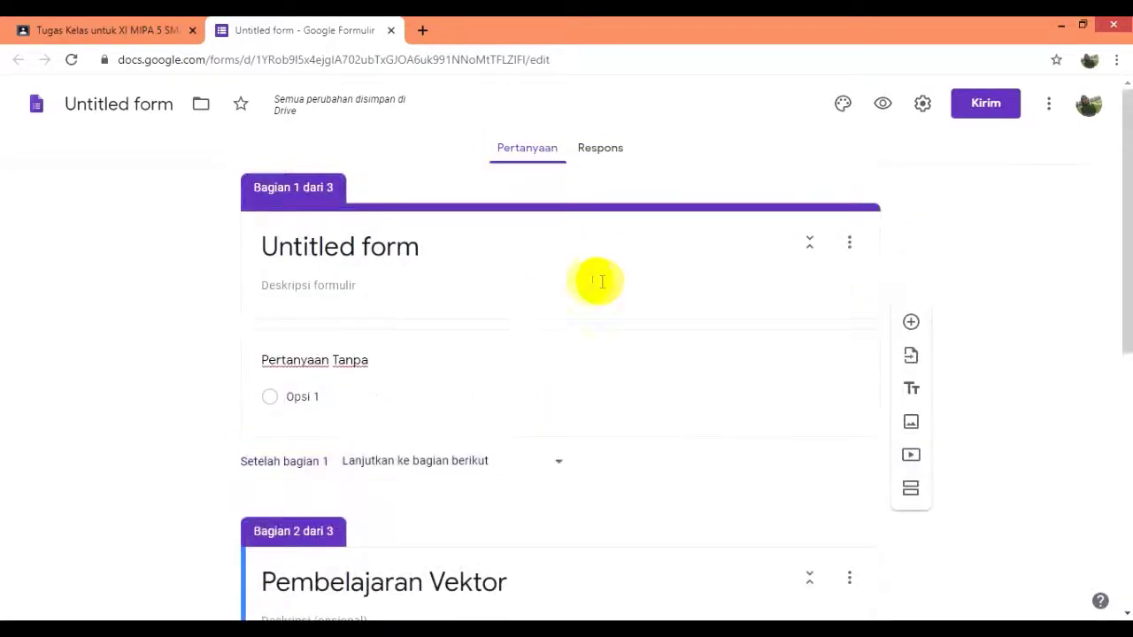
pyautogui.scroll(-2, 487, 282)
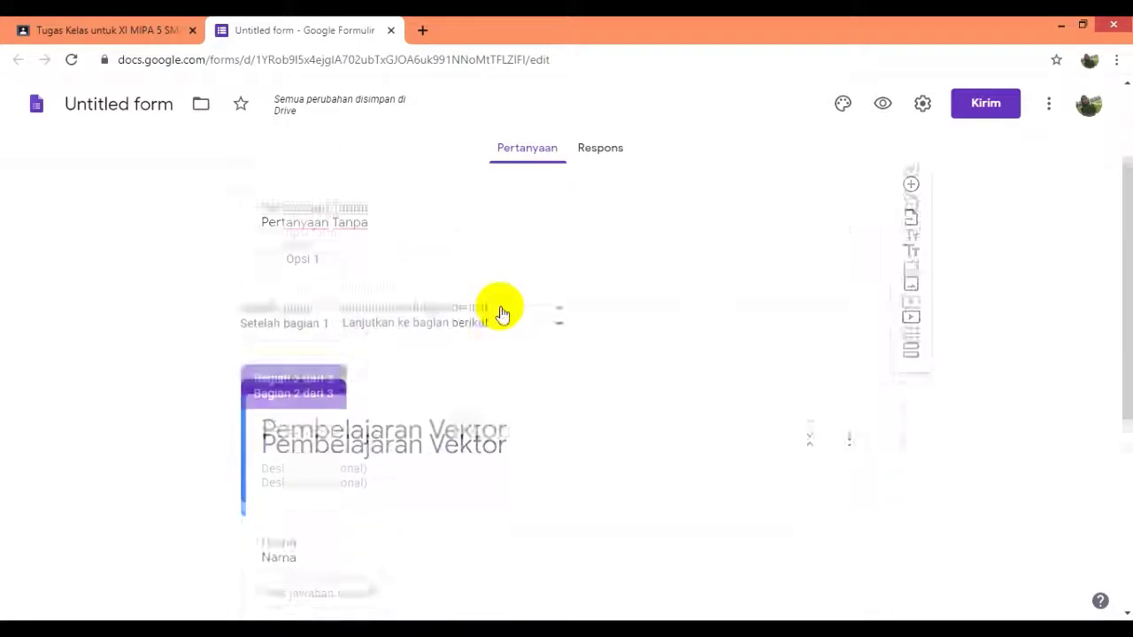
pyautogui.click(553, 297)
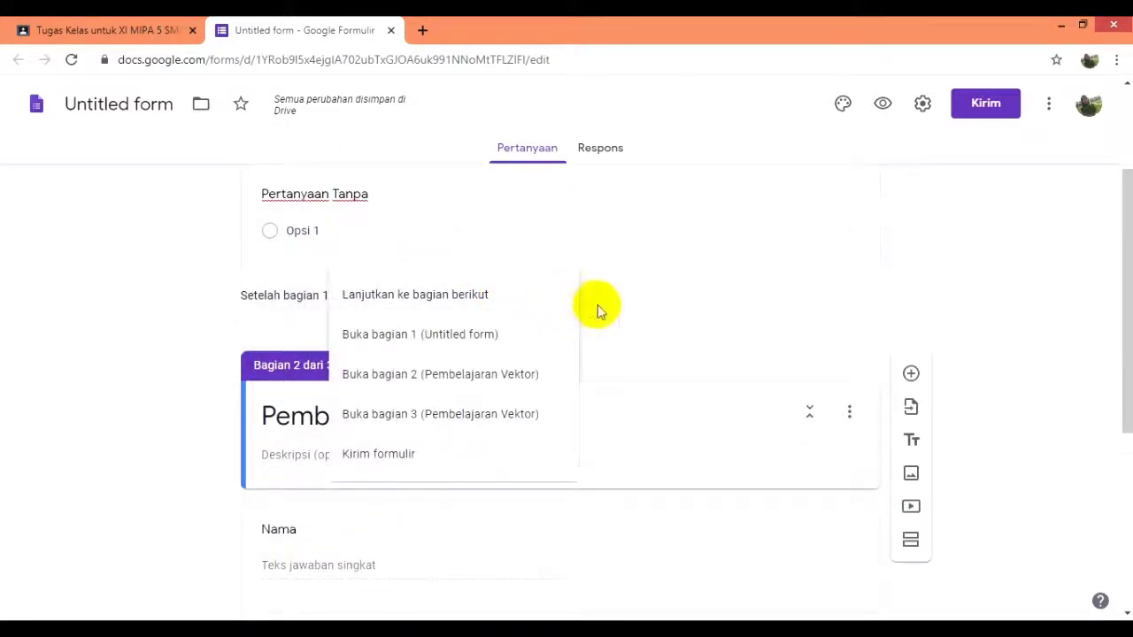
pyautogui.click(643, 328)
pyautogui.scroll(2, 636, 324)
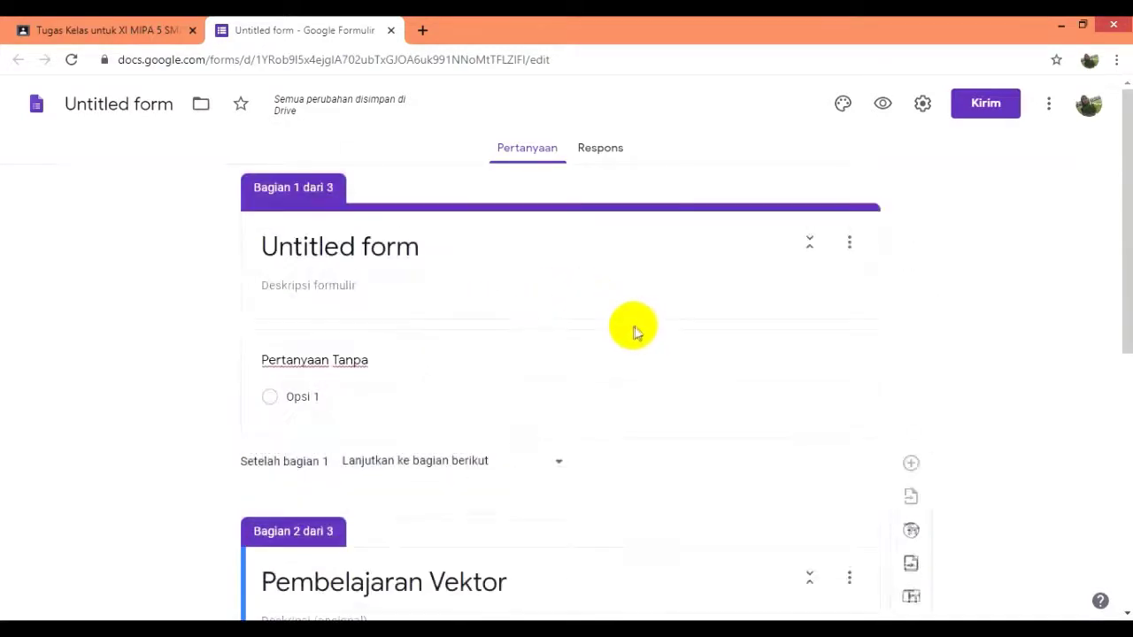
pyautogui.scroll(-3, 610, 399)
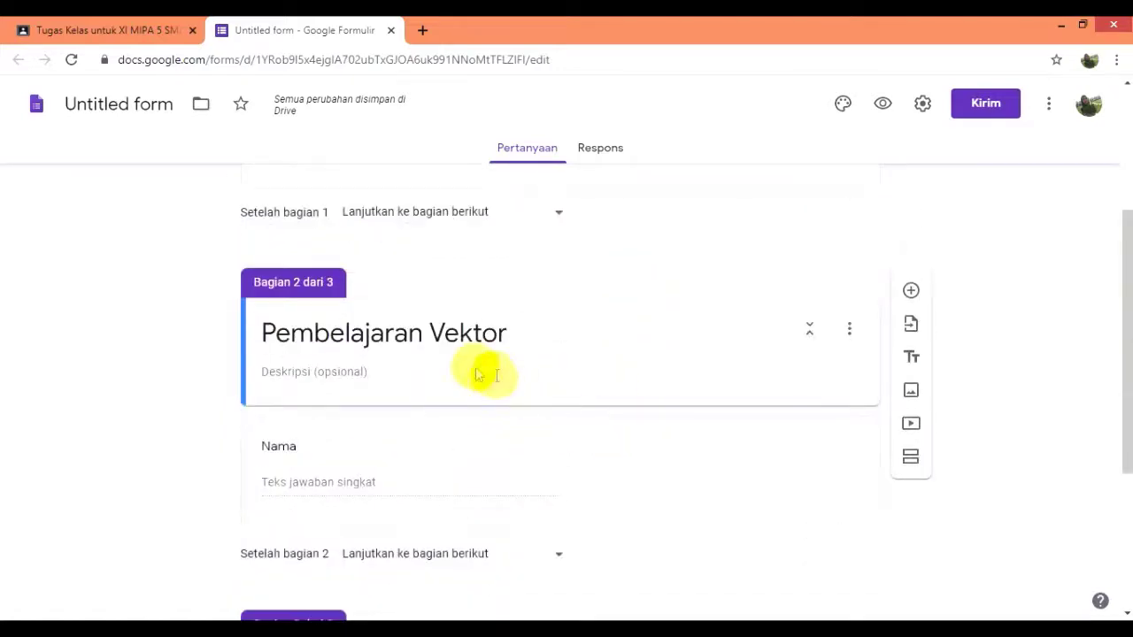
pyautogui.scroll(3, 761, 252)
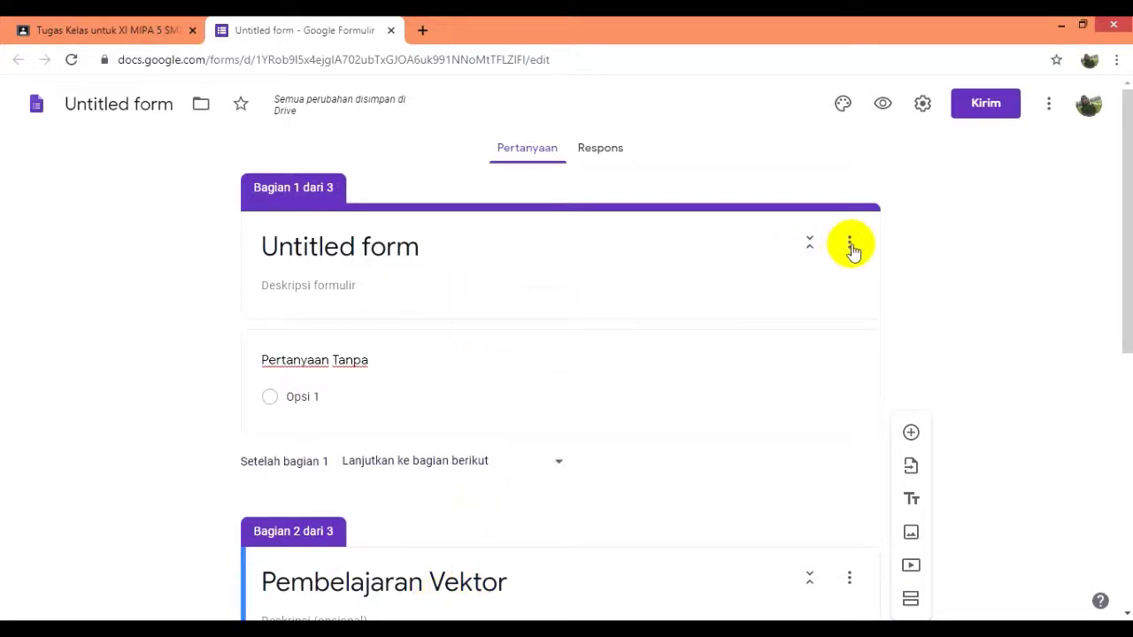
# Try deleting the "Untitled form" section with its placeholder question still in it, and undo the deletion
pyautogui.click(852, 251)
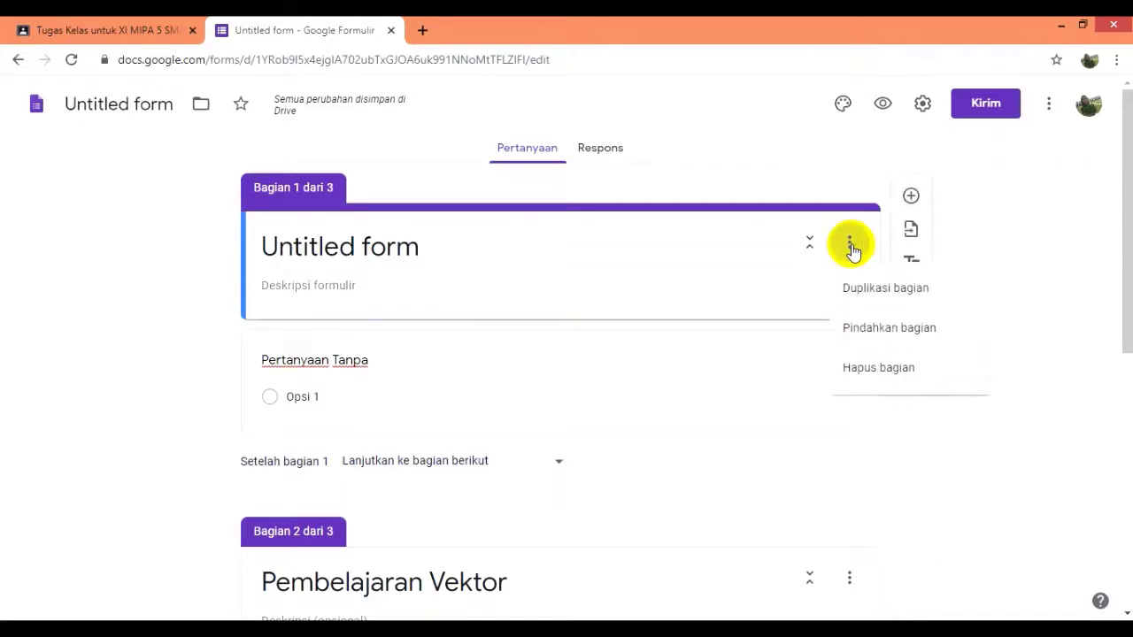
pyautogui.click(879, 370)
pyautogui.scroll(-3, 826, 351)
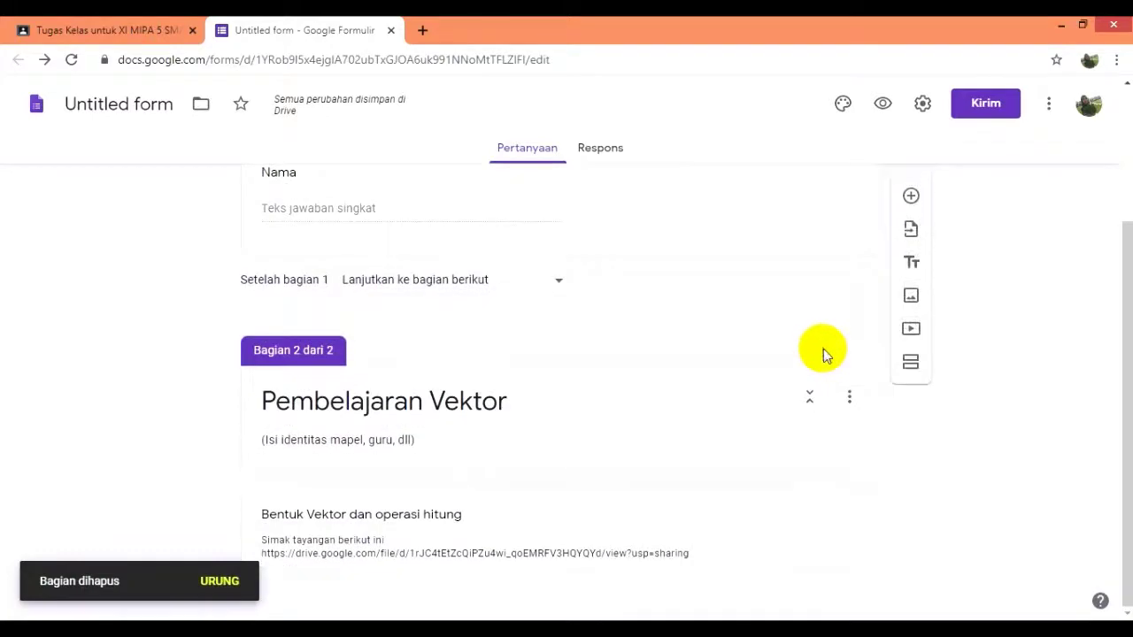
pyautogui.scroll(2, 819, 347)
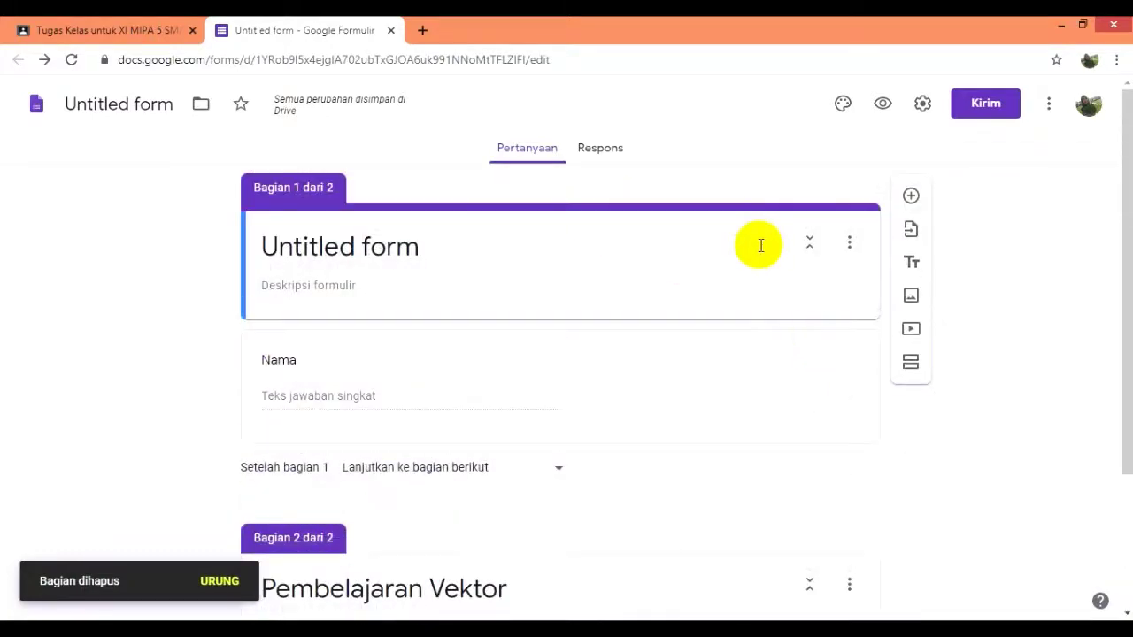
pyautogui.hotkey('ctrl', 'z')
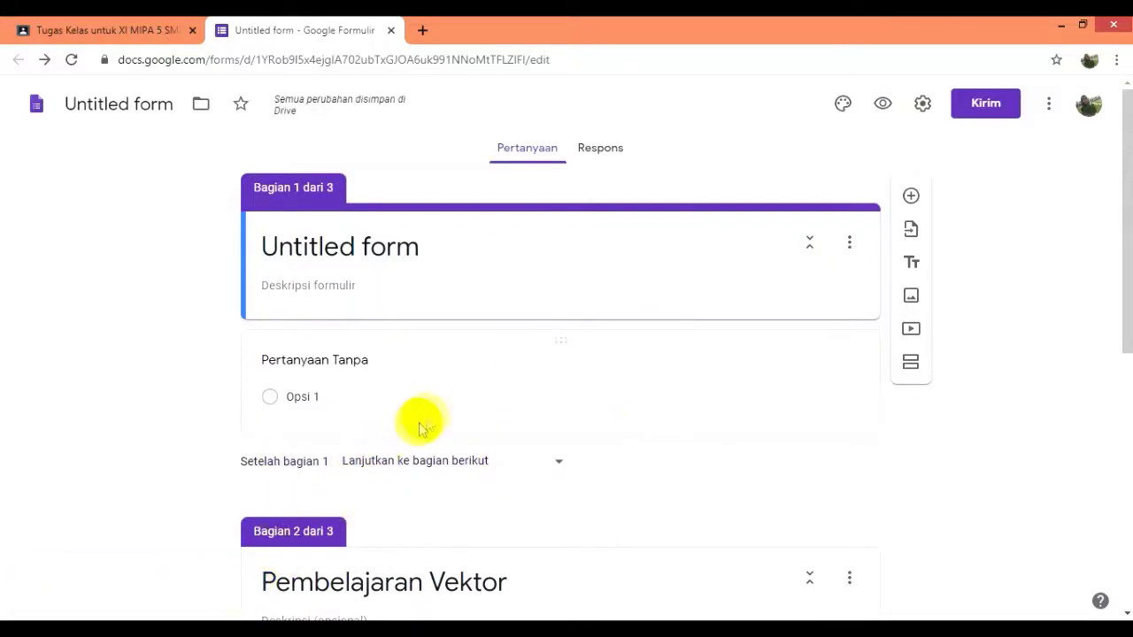
# Delete the untitled multiple-choice placeholder question from section 1
pyautogui.scroll(-4, 683, 301)
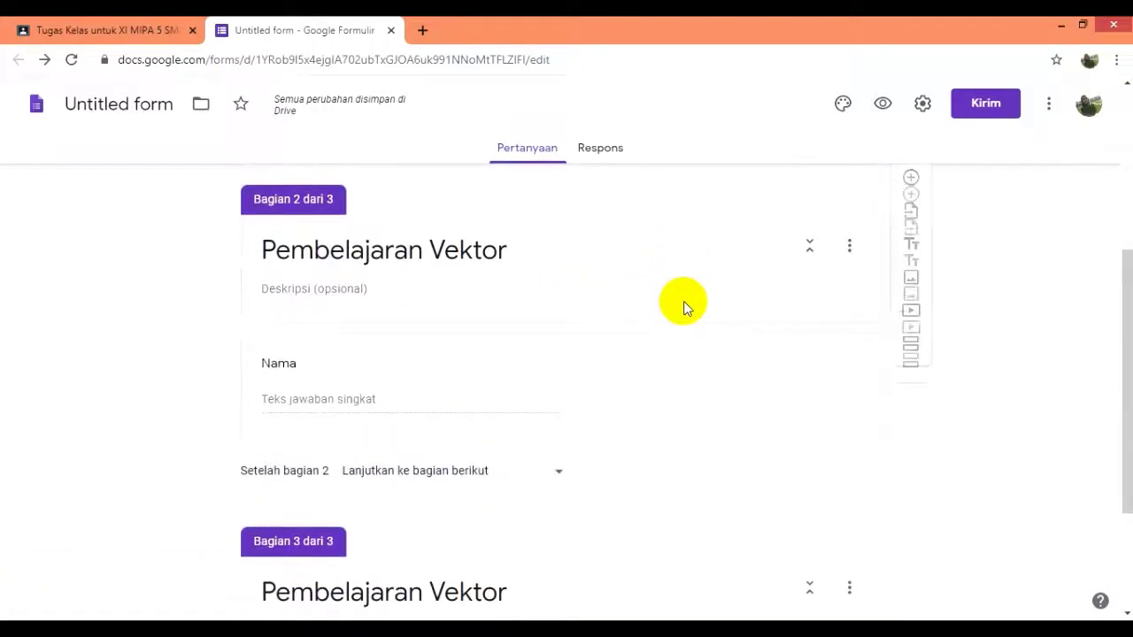
pyautogui.scroll(2, 684, 301)
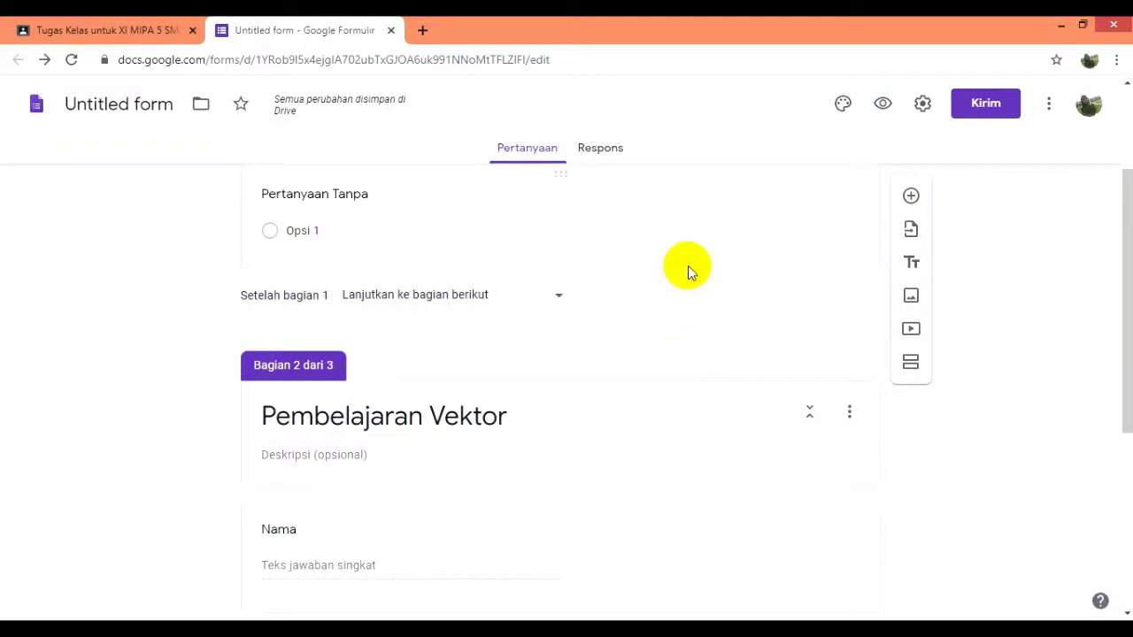
pyautogui.scroll(1, 686, 267)
pyautogui.click(688, 292)
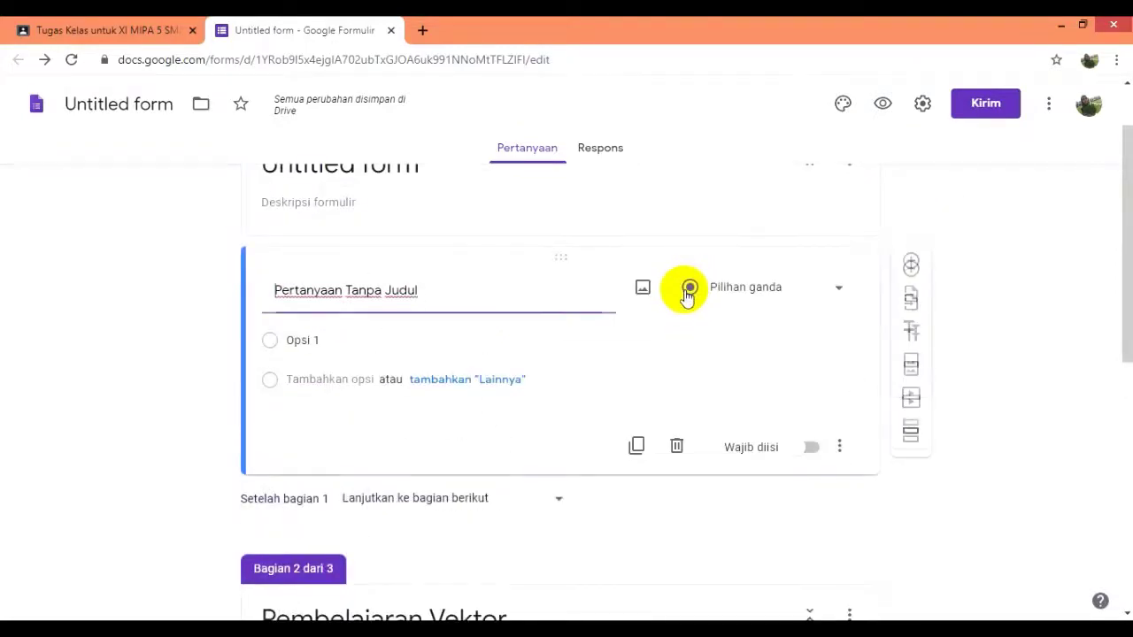
pyautogui.click(676, 450)
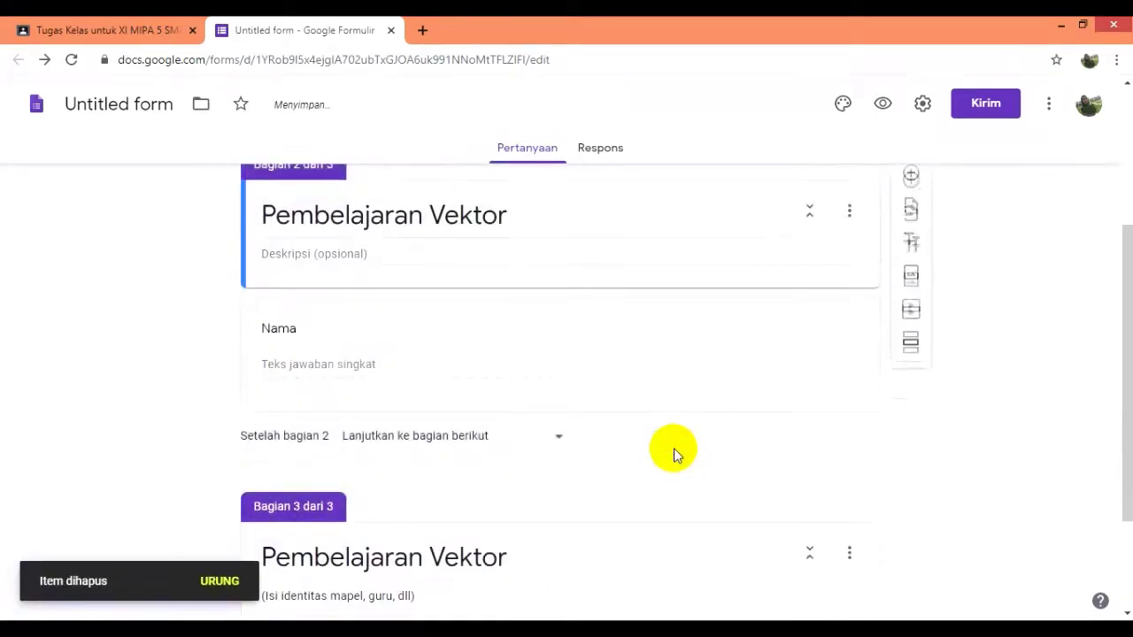
# Delete the emptied first section of the form and check the remaining sections
pyautogui.scroll(3, 674, 448)
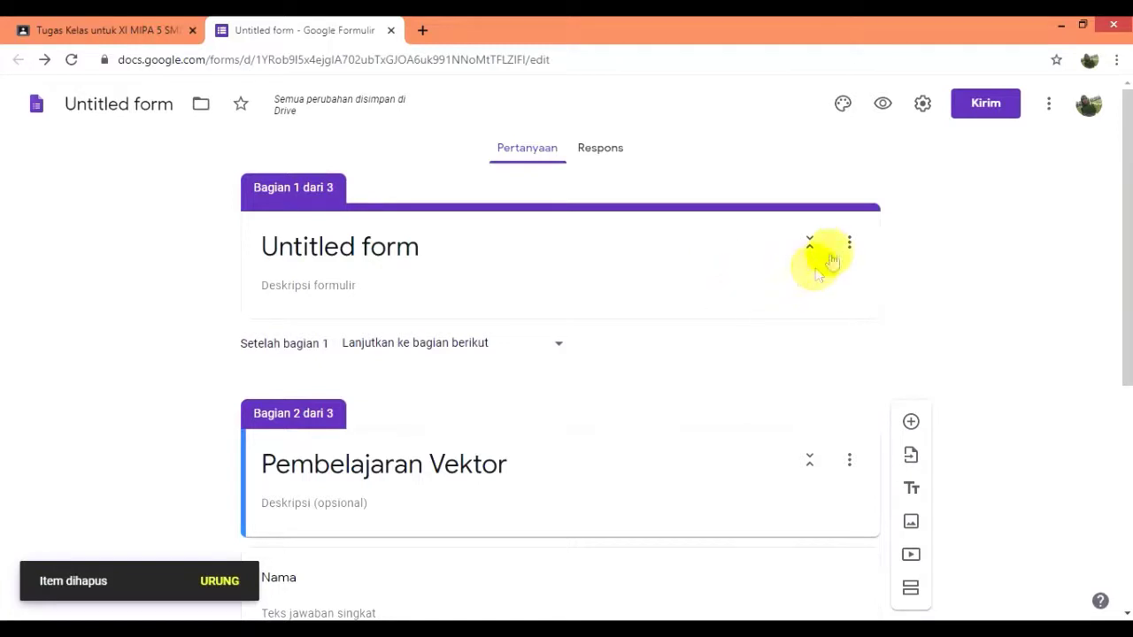
pyautogui.click(848, 245)
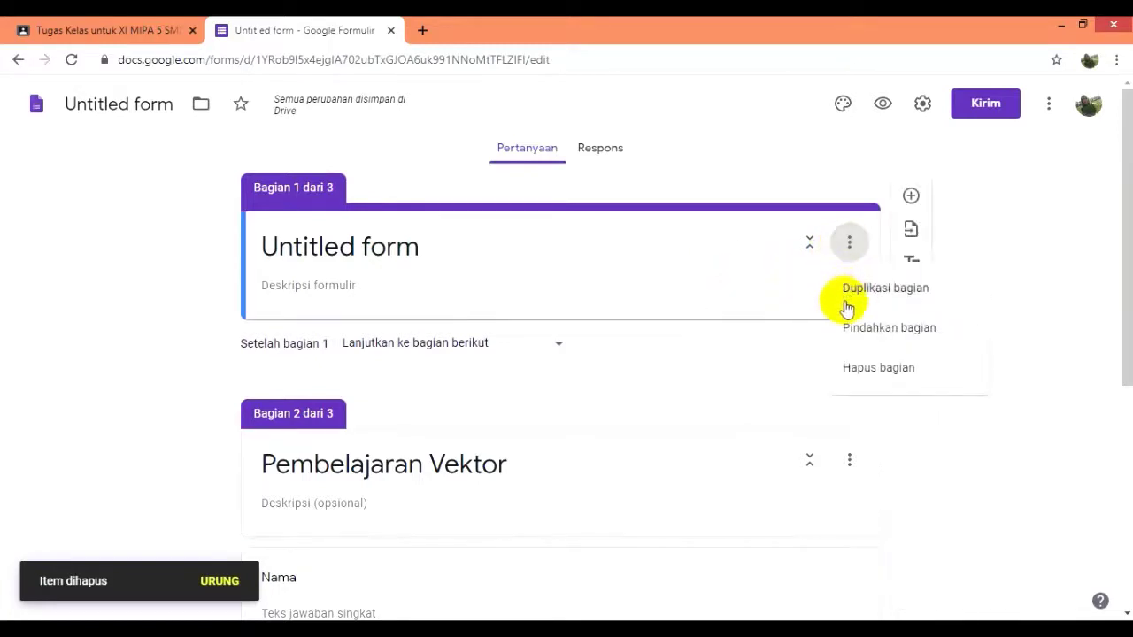
pyautogui.click(872, 368)
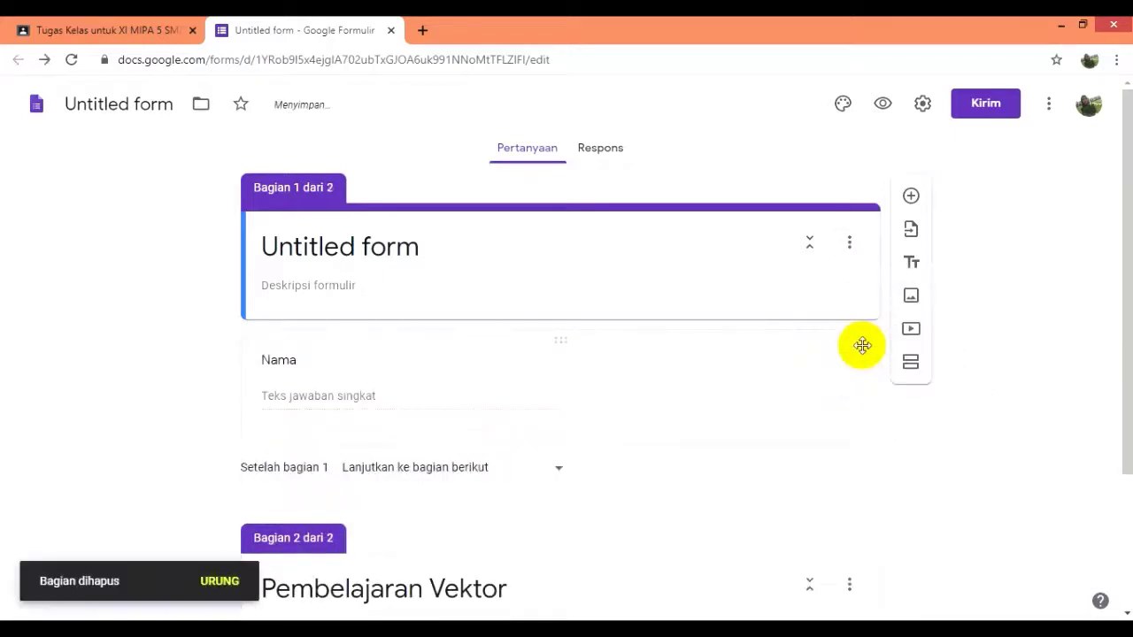
pyautogui.scroll(-2, 651, 420)
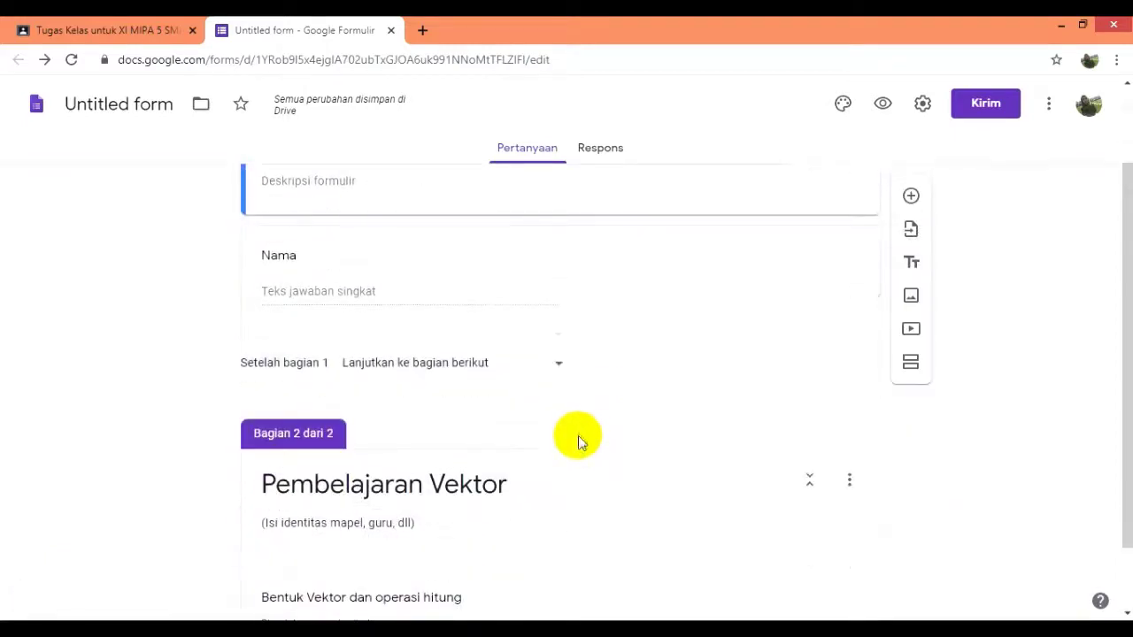
pyautogui.scroll(2, 580, 441)
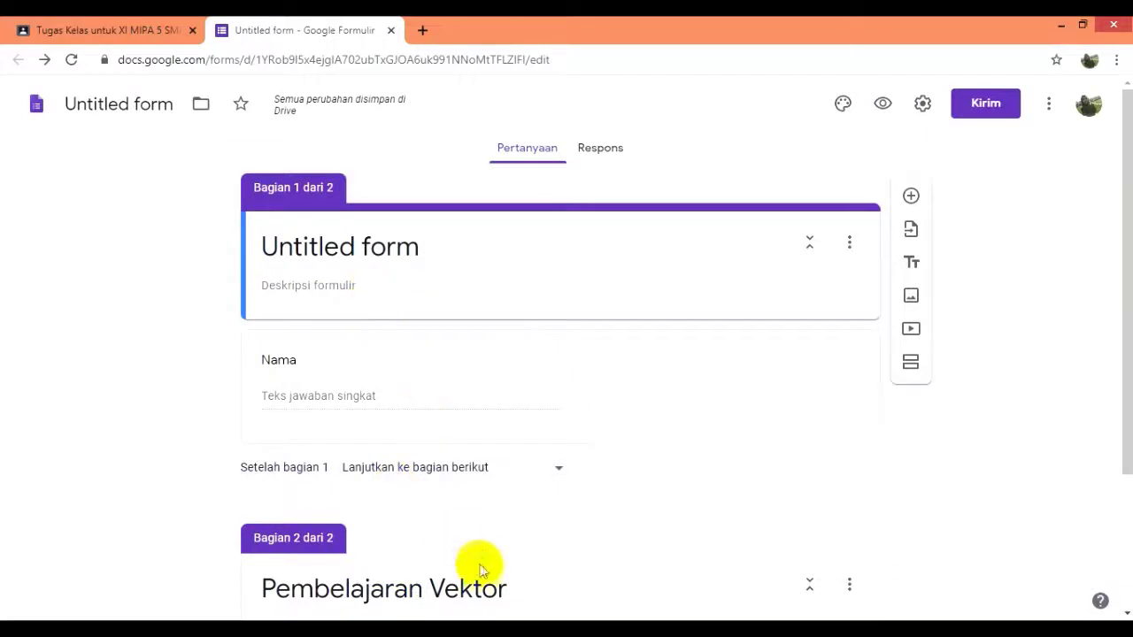
# Replace the section 1 title "Untitled form" with "Pembelajaran Vektor", copied from the section 2 title
pyautogui.moveTo(512, 588); pyautogui.dragTo(210, 582)
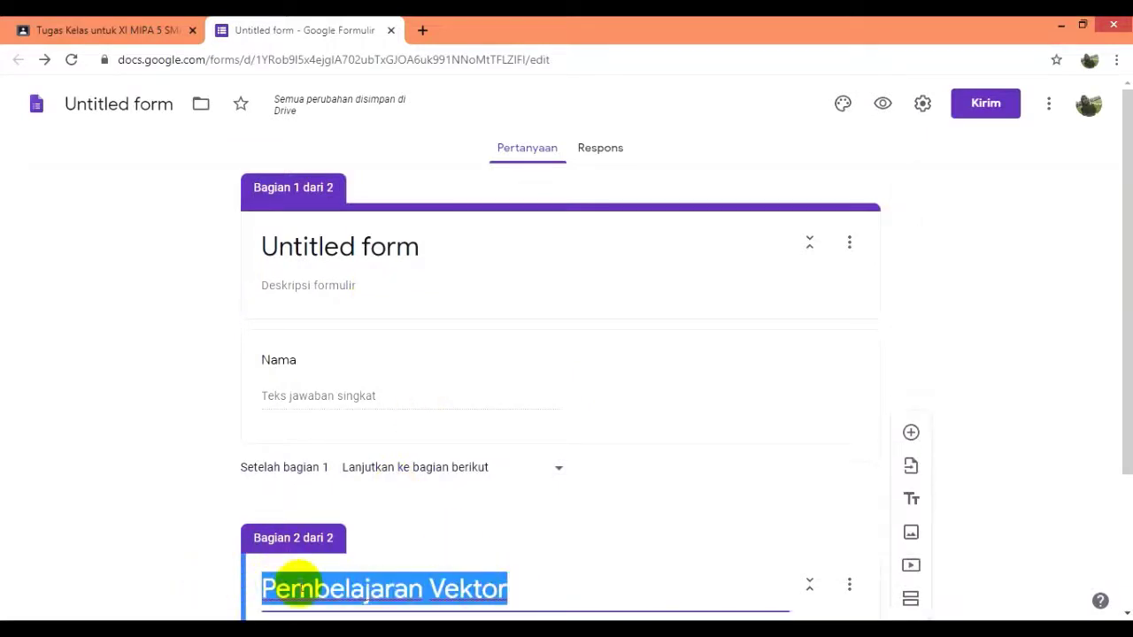
pyautogui.rightClick(299, 587)
pyautogui.click(341, 387)
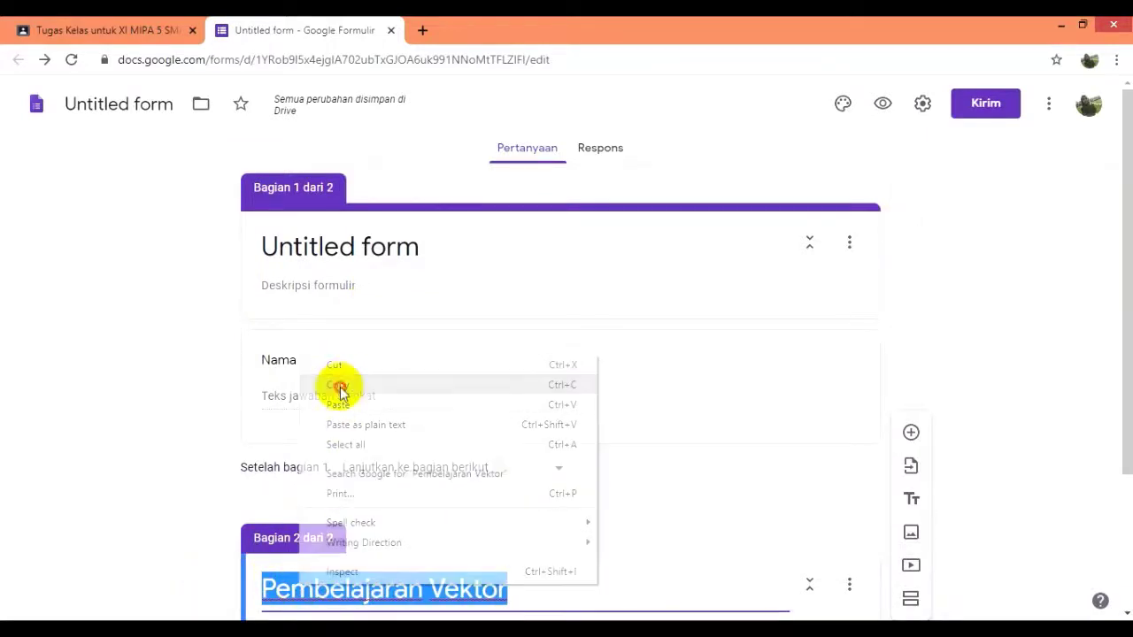
pyautogui.moveTo(493, 237); pyautogui.dragTo(274, 227)
pyautogui.rightClick(422, 257)
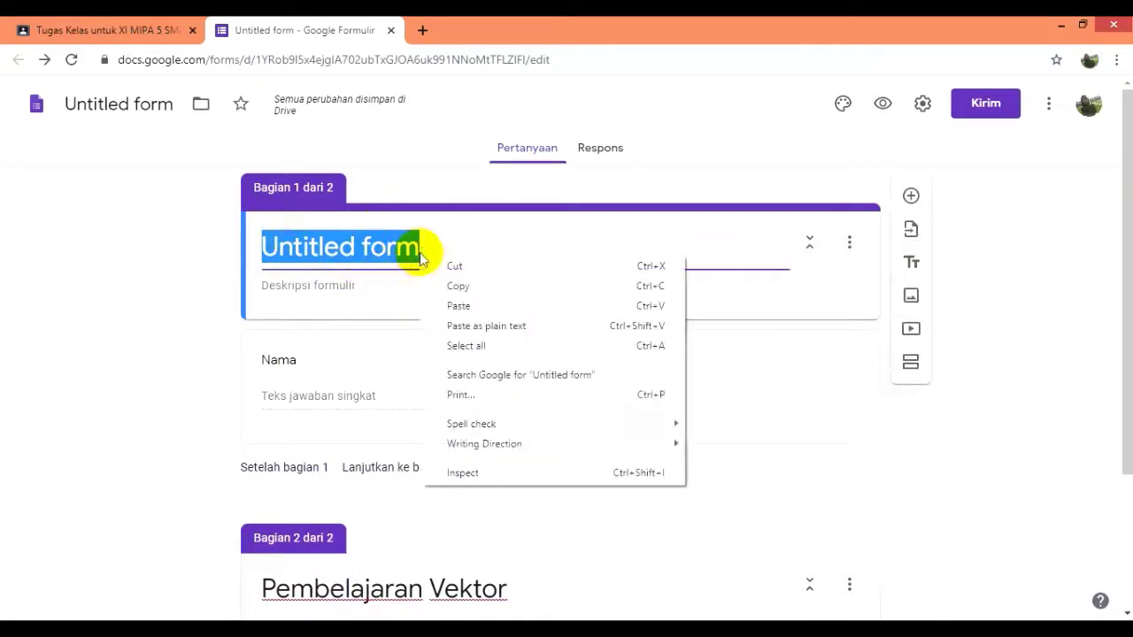
pyautogui.click(485, 305)
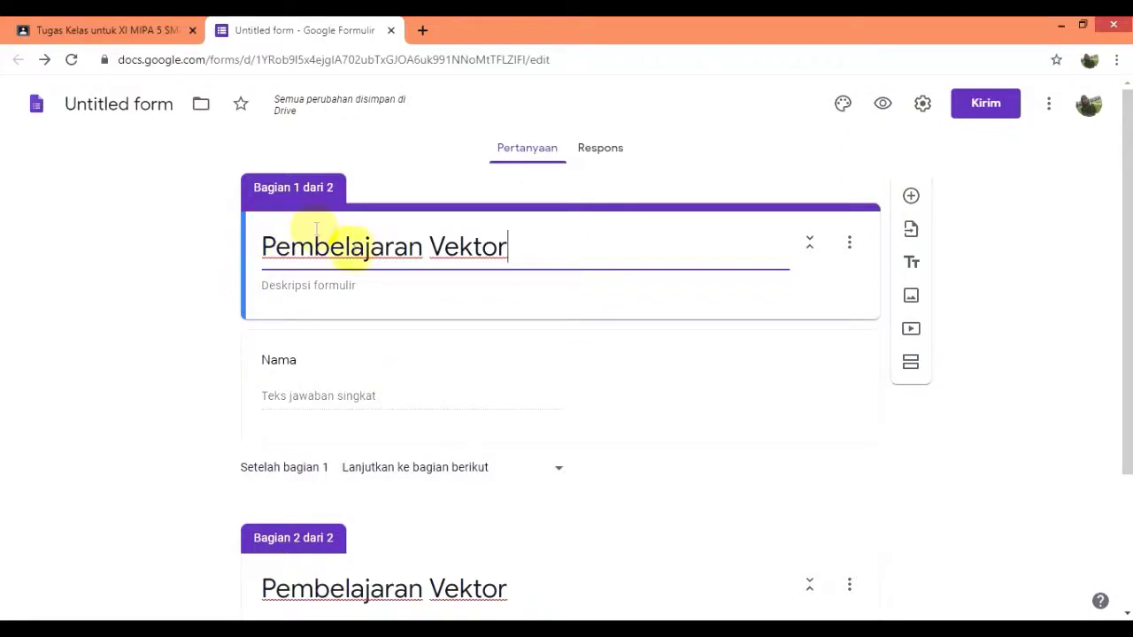
# Copy the section 2 description "(Isi identitas mapel, guru, dll)" into the form description in section 1
pyautogui.scroll(-2, 413, 310)
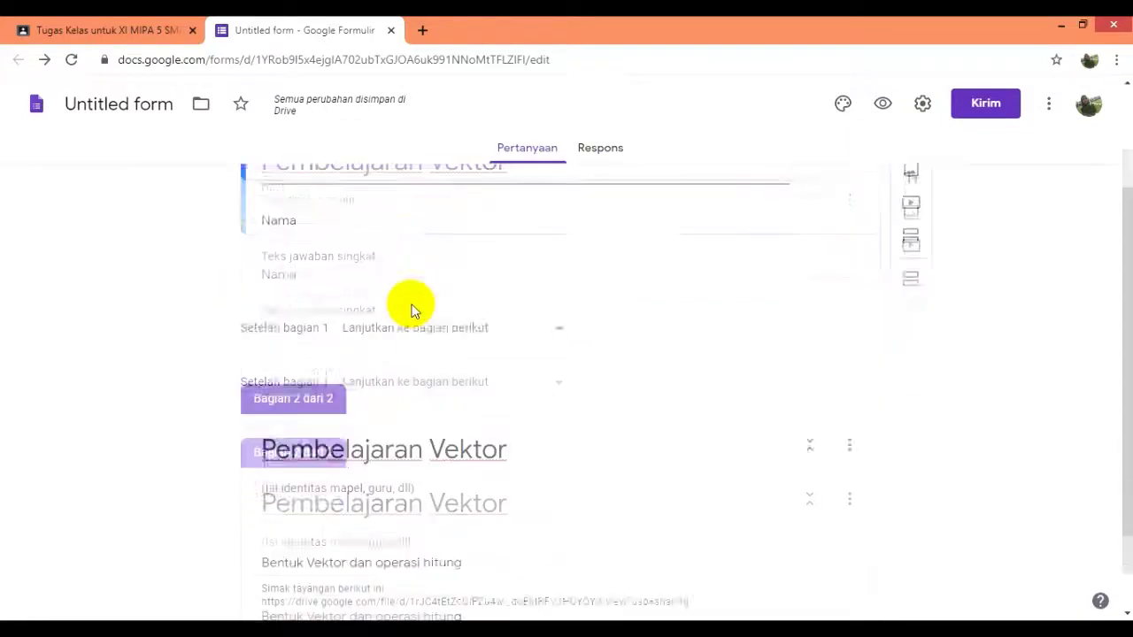
pyautogui.scroll(2, 414, 311)
pyautogui.scroll(-1, 442, 520)
pyautogui.scroll(-2, 438, 518)
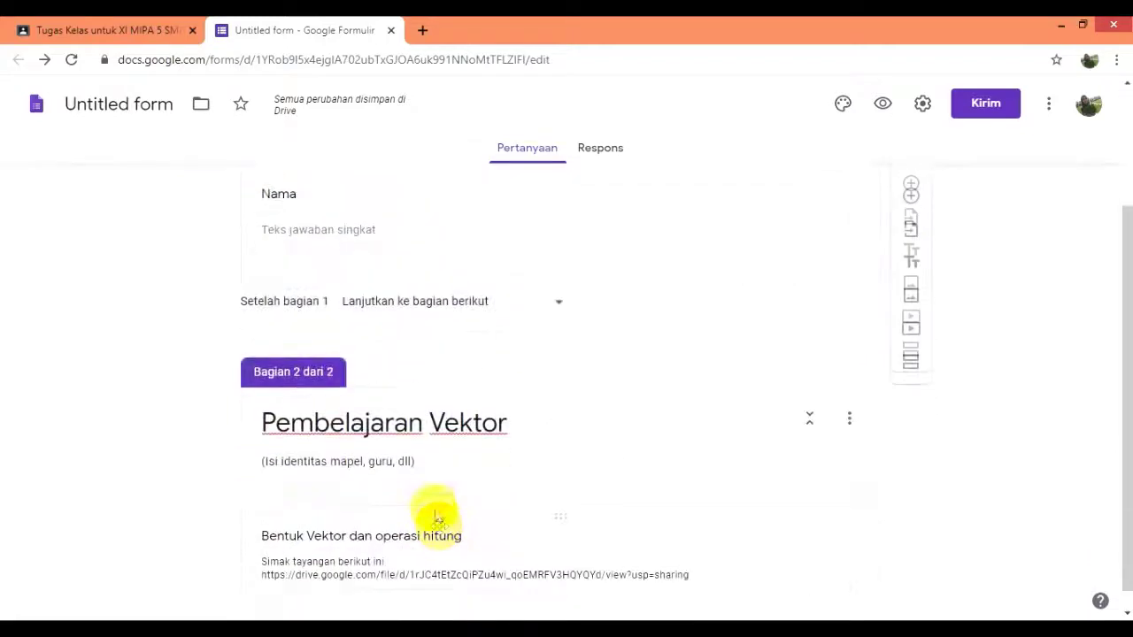
pyautogui.tripleClick(392, 461)
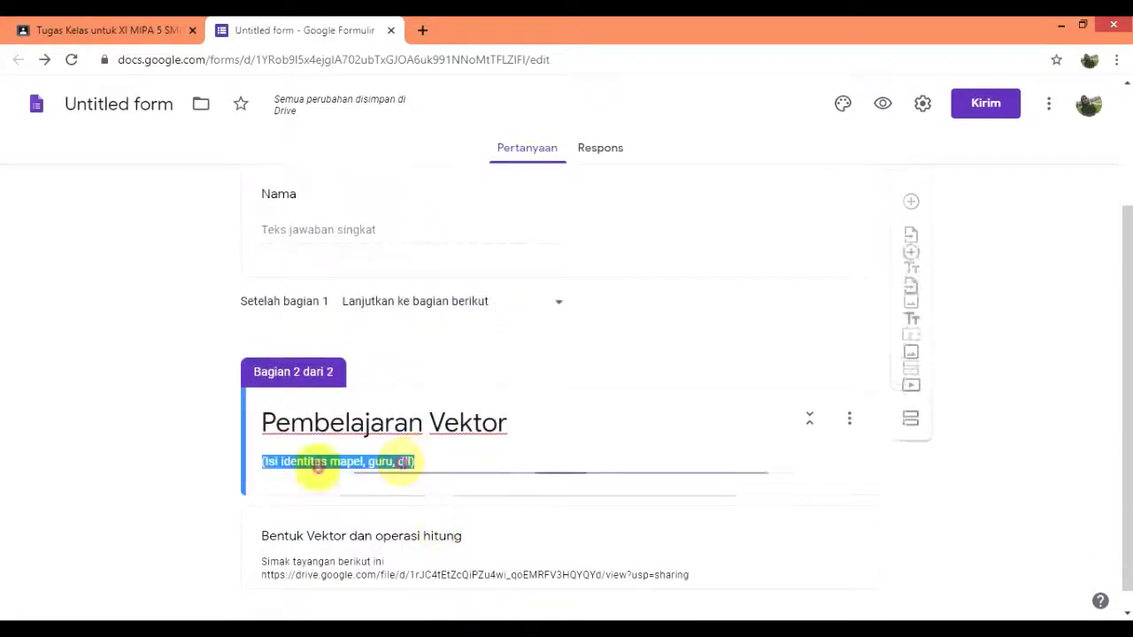
pyautogui.rightClick(324, 461)
pyautogui.click(376, 262)
pyautogui.scroll(2, 376, 264)
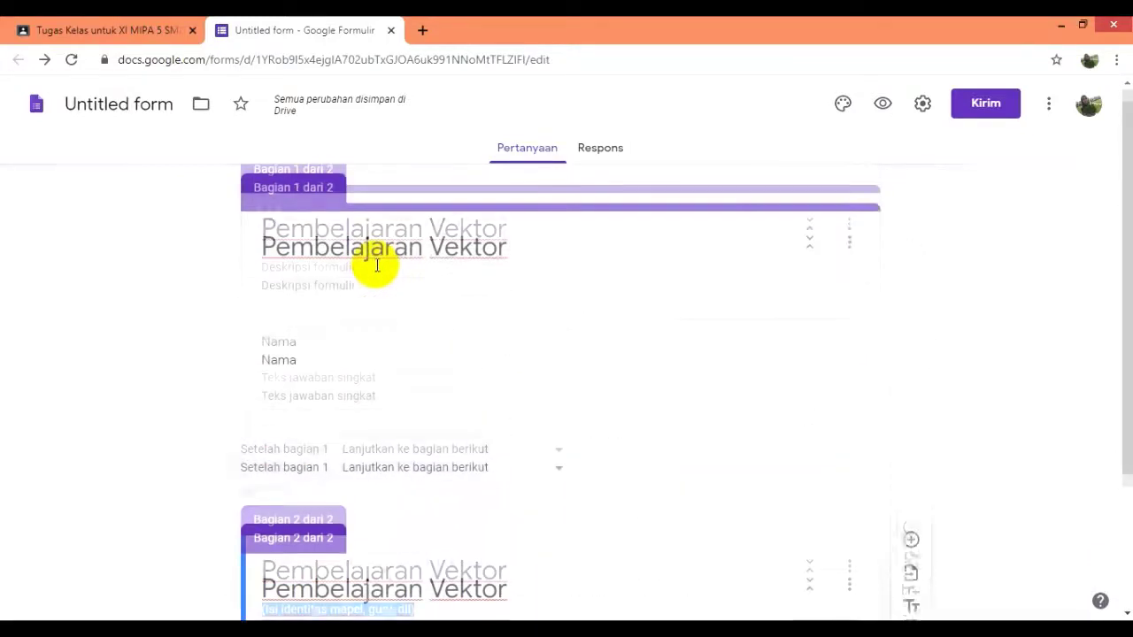
pyautogui.click(376, 284)
pyautogui.rightClick(381, 294)
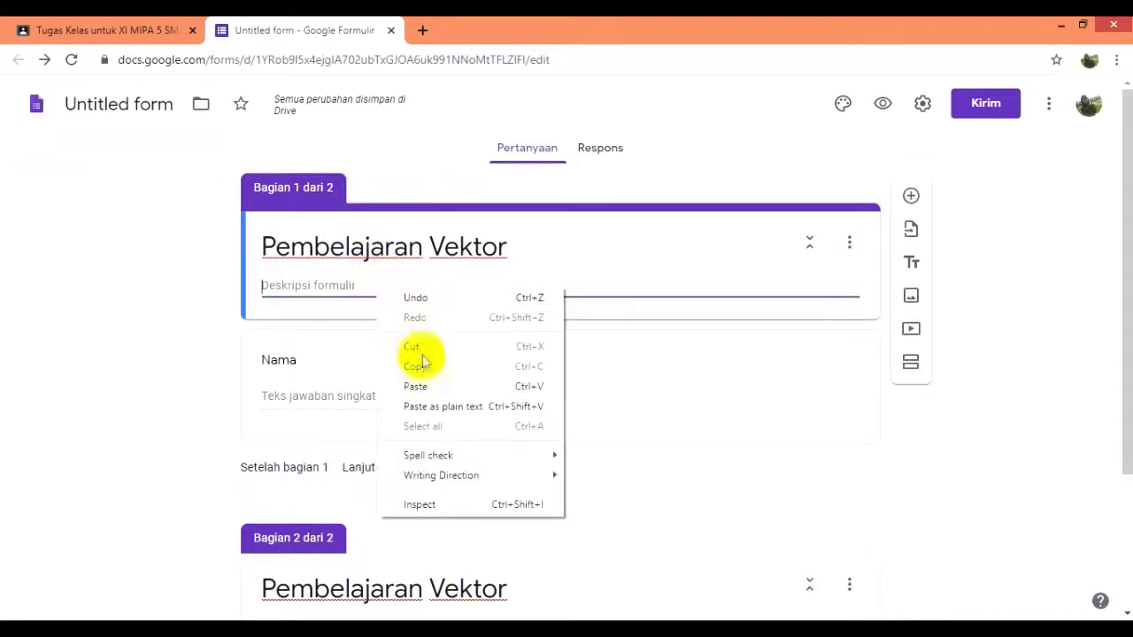
pyautogui.click(415, 386)
pyautogui.scroll(-1, 447, 329)
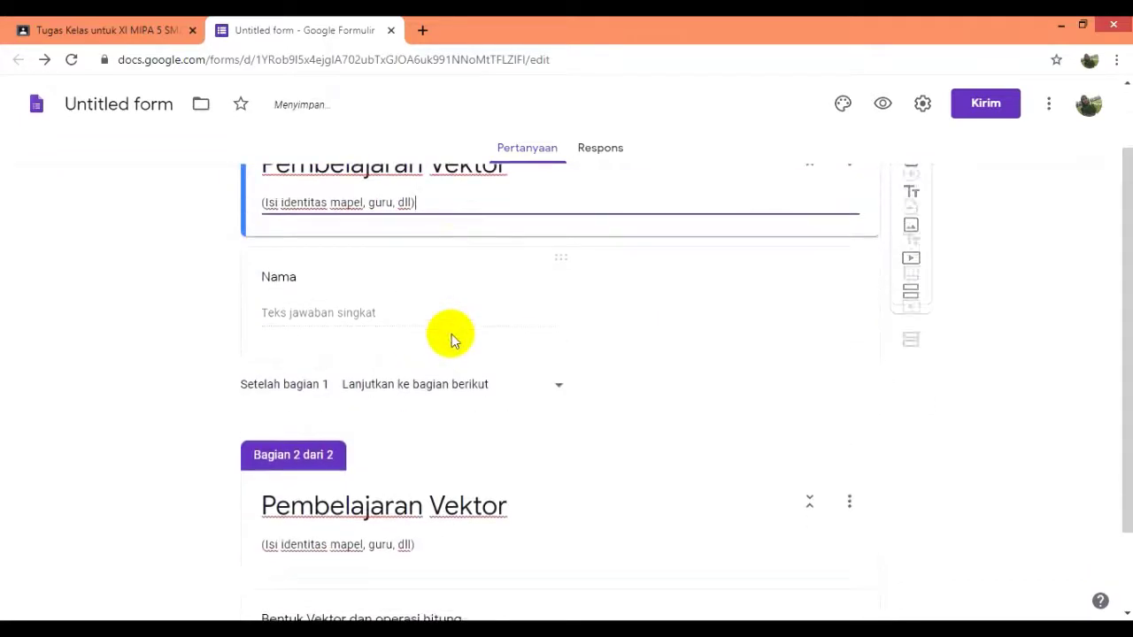
pyautogui.scroll(1, 449, 332)
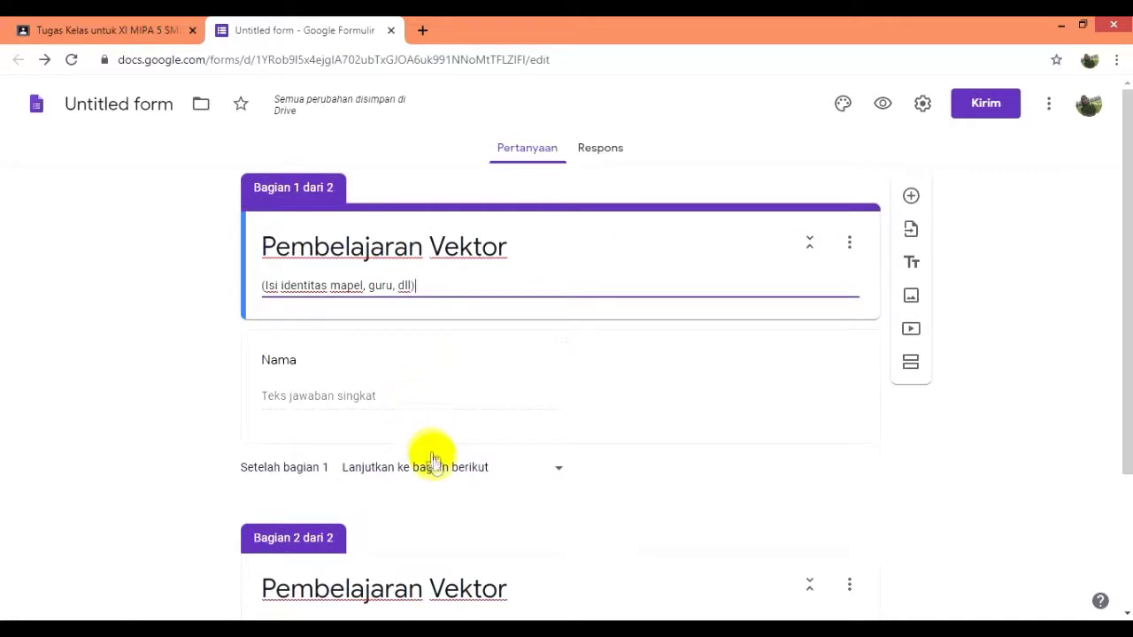
# Rename the form file as "Pembelajaran Vektor-XI MIPA 5", copying the first part from the section 1 title
pyautogui.scroll(-2, 440, 491)
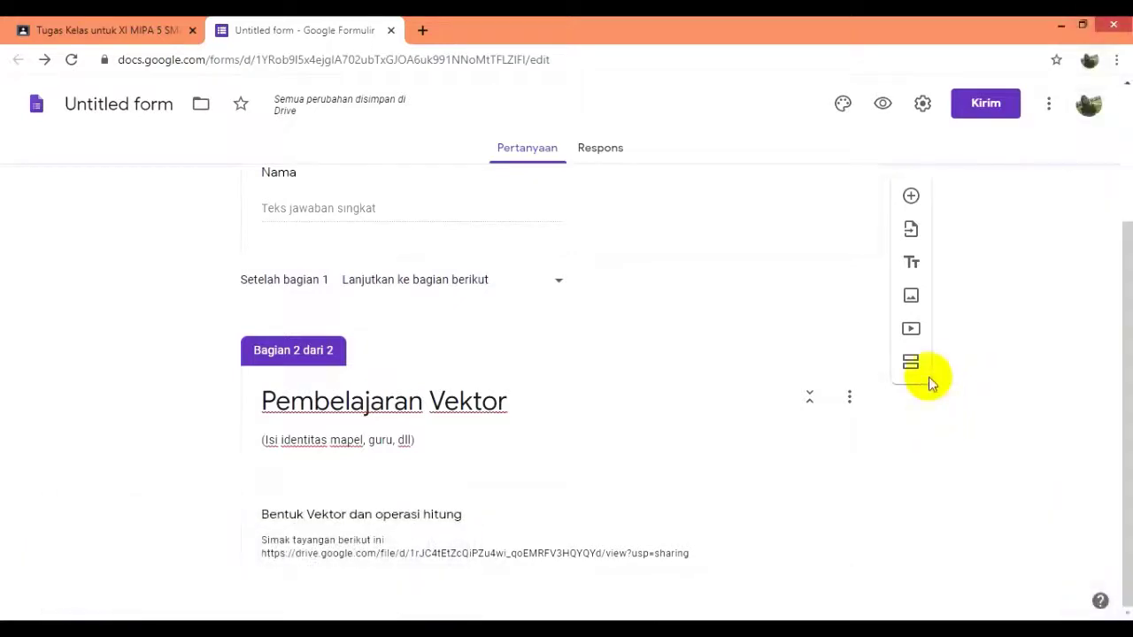
pyautogui.scroll(2, 929, 380)
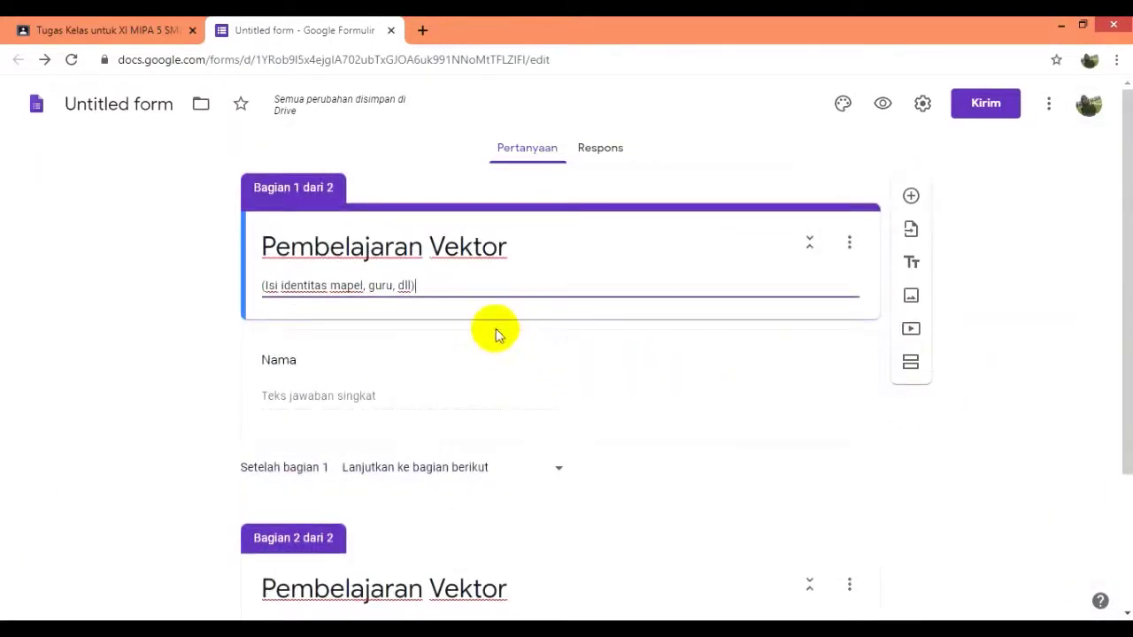
pyautogui.tripleClick(520, 249)
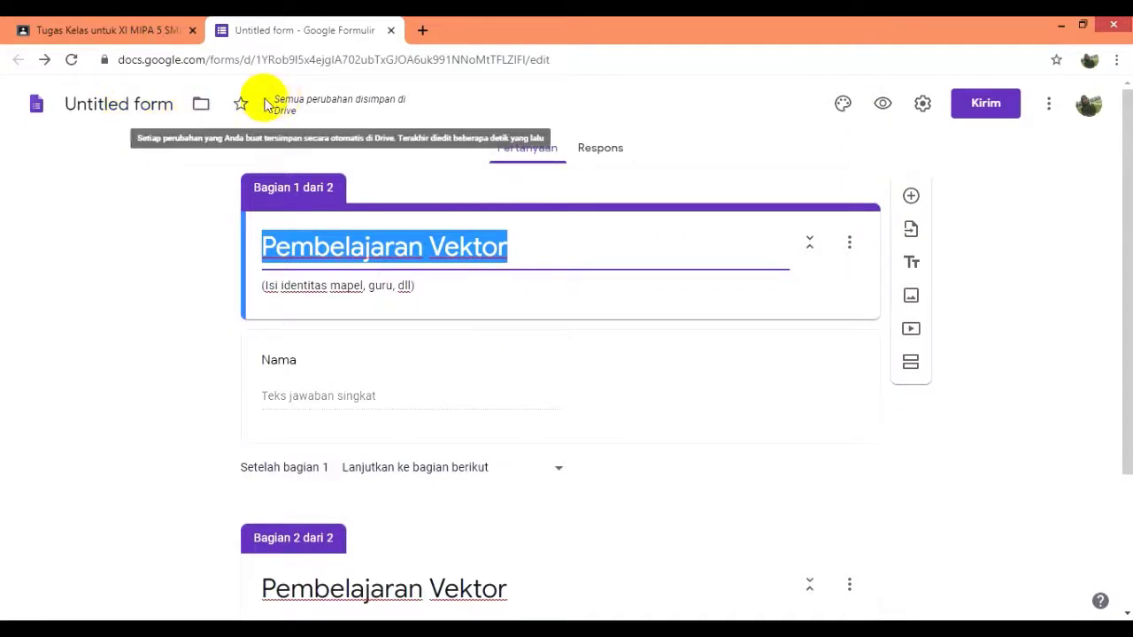
pyautogui.rightClick(477, 244)
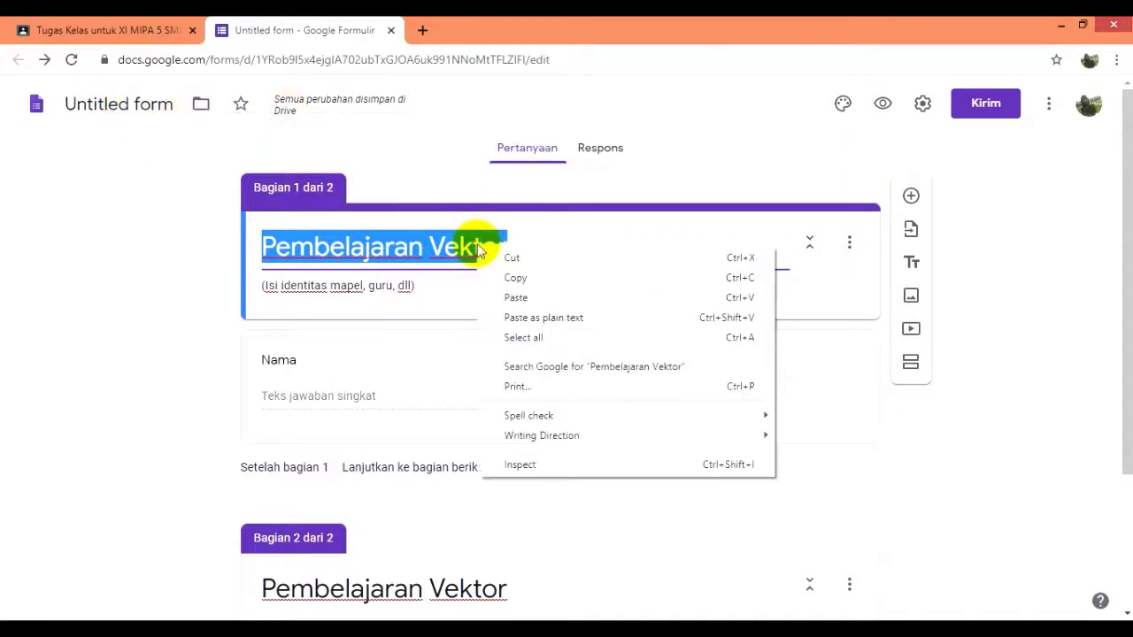
pyautogui.click(516, 279)
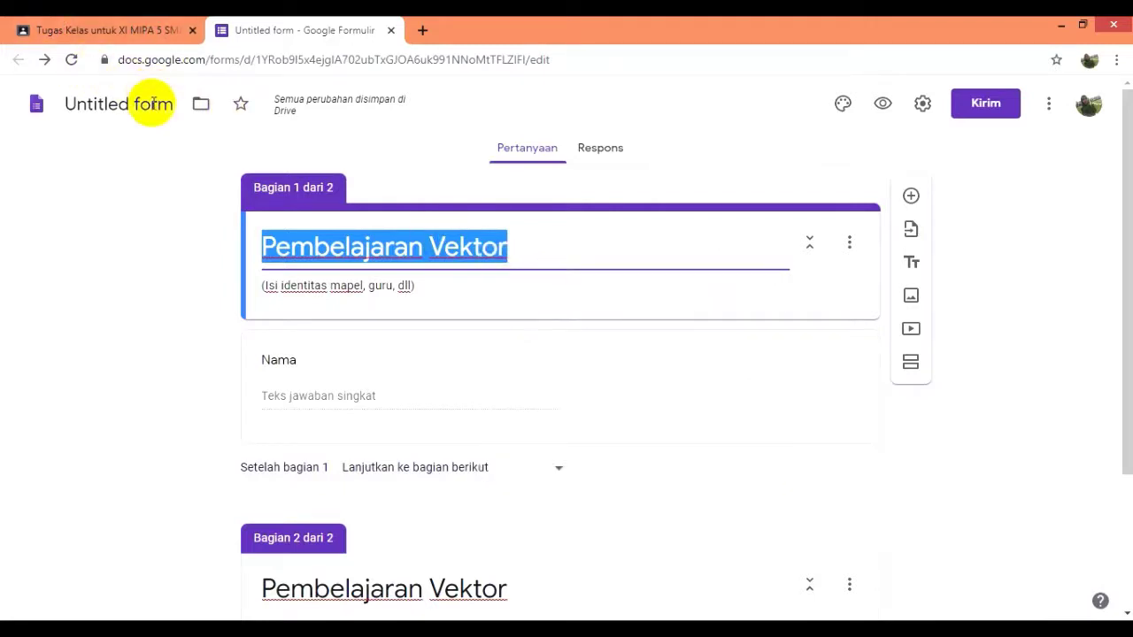
pyautogui.moveTo(174, 103); pyautogui.dragTo(51, 108)
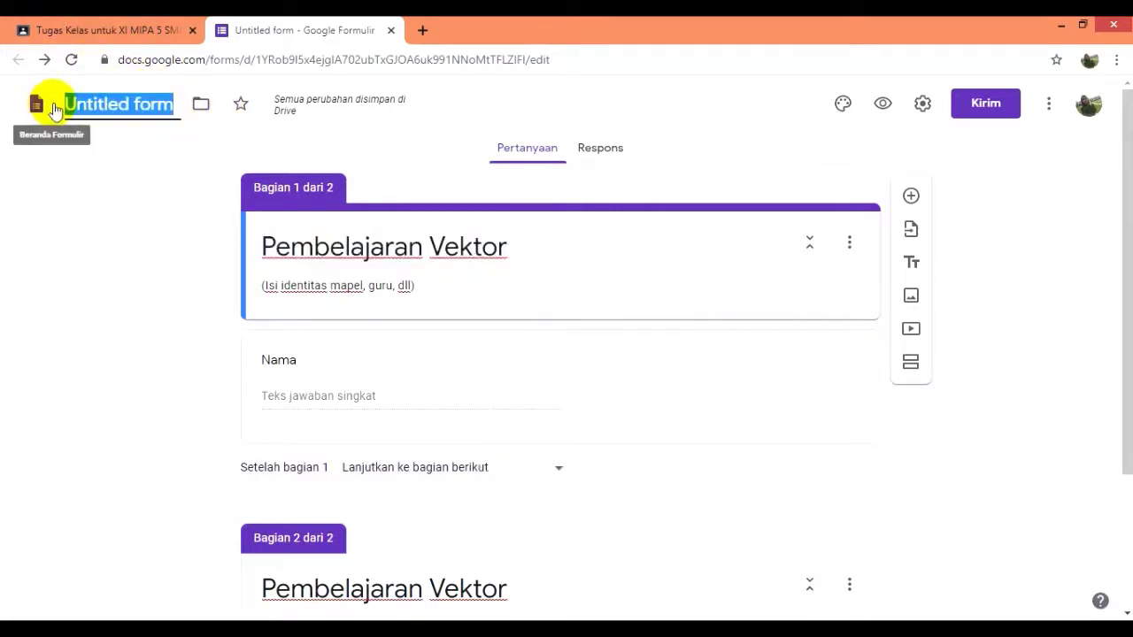
pyautogui.rightClick(84, 99)
pyautogui.click(119, 148)
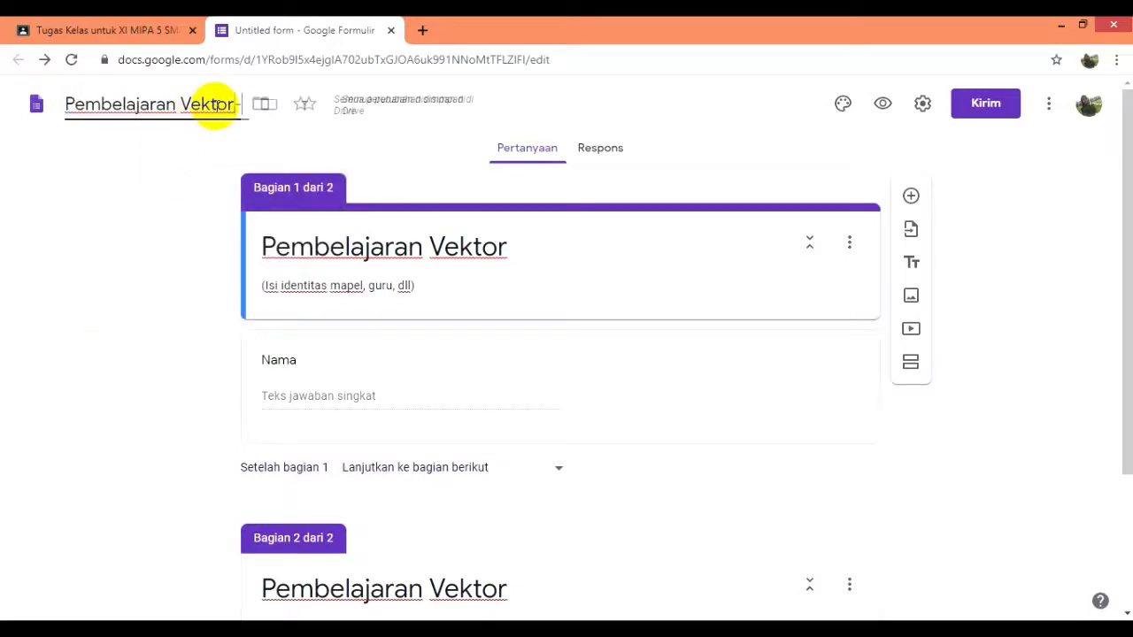
pyautogui.write('-')
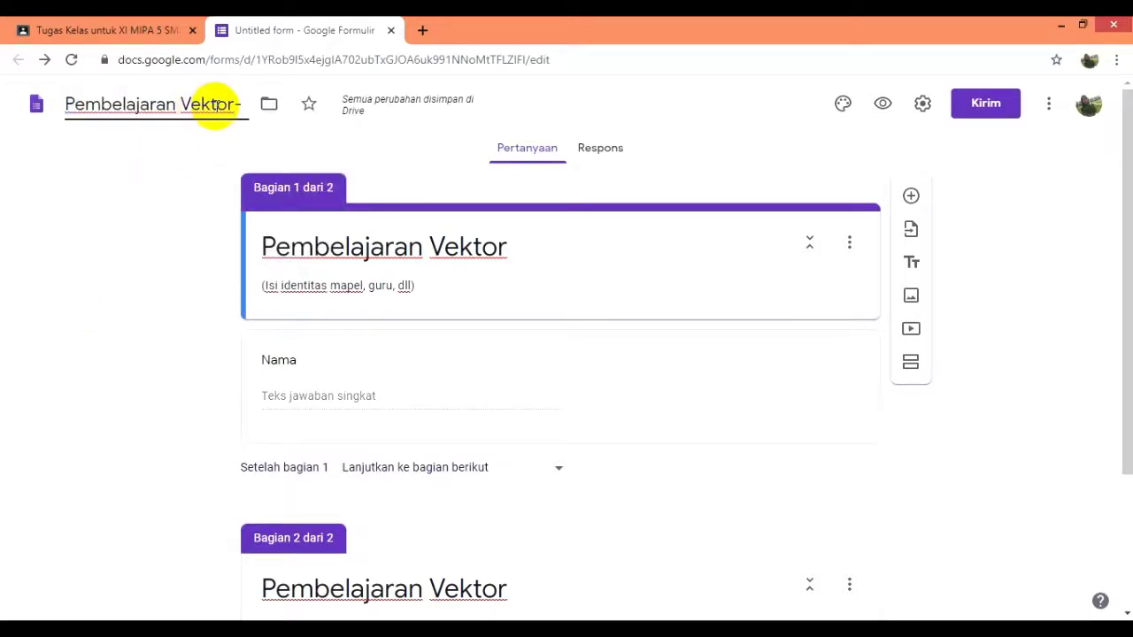
pyautogui.write('X')
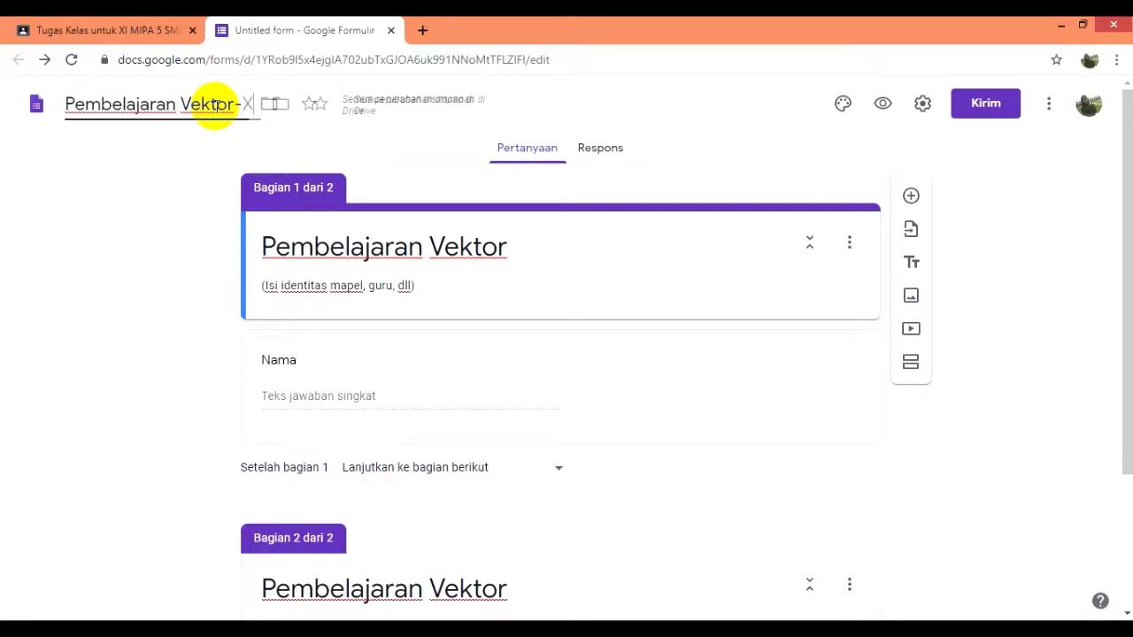
pyautogui.write('I MIP')
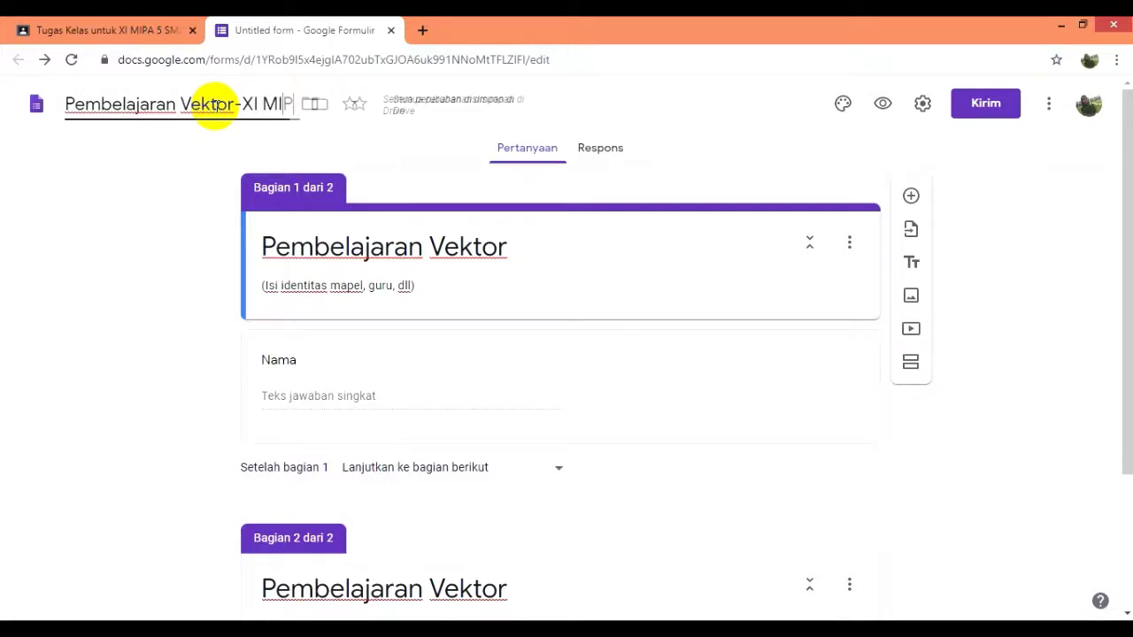
pyautogui.write('A 5')
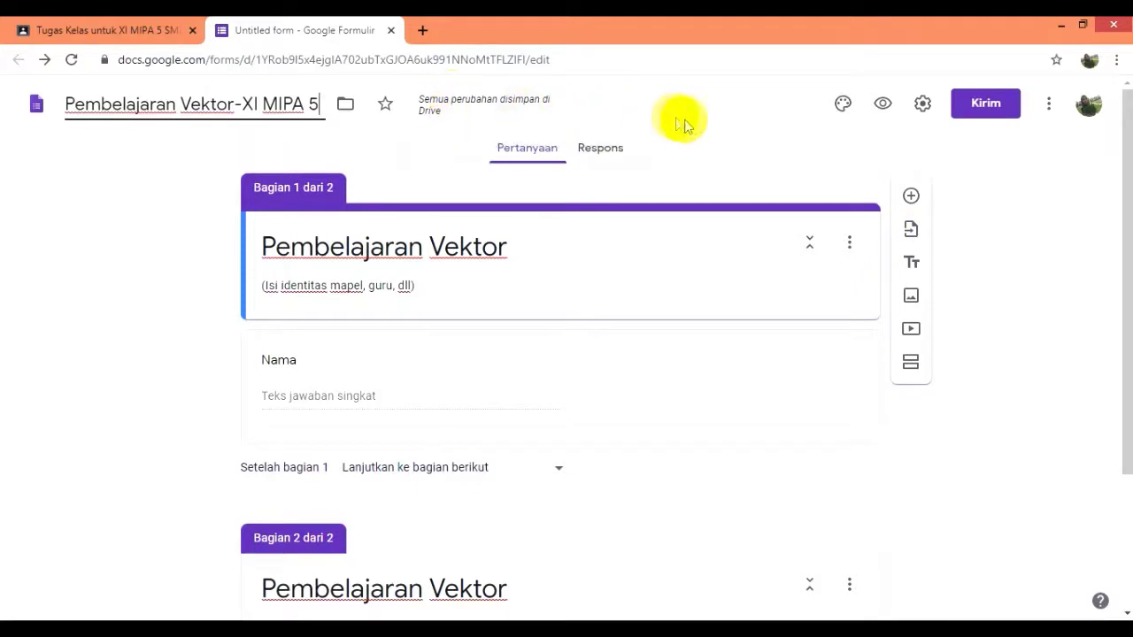
# Check the assign, schedule and draft options of the assignment in Google Classroom and return to the form in Google Forms
pyautogui.click(120, 33)
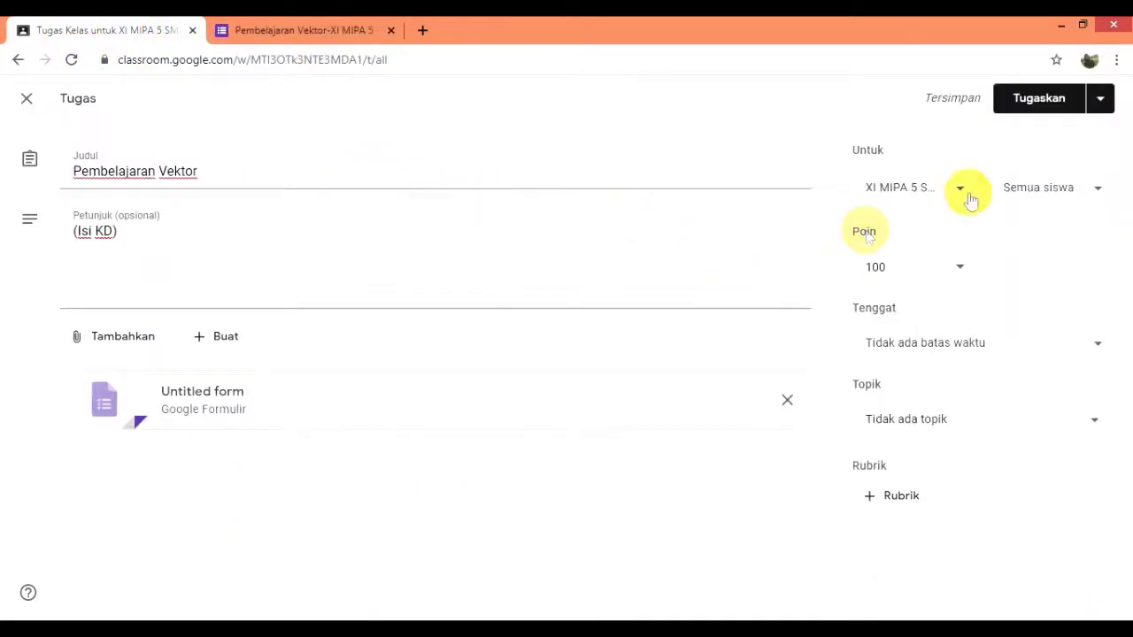
pyautogui.click(1103, 99)
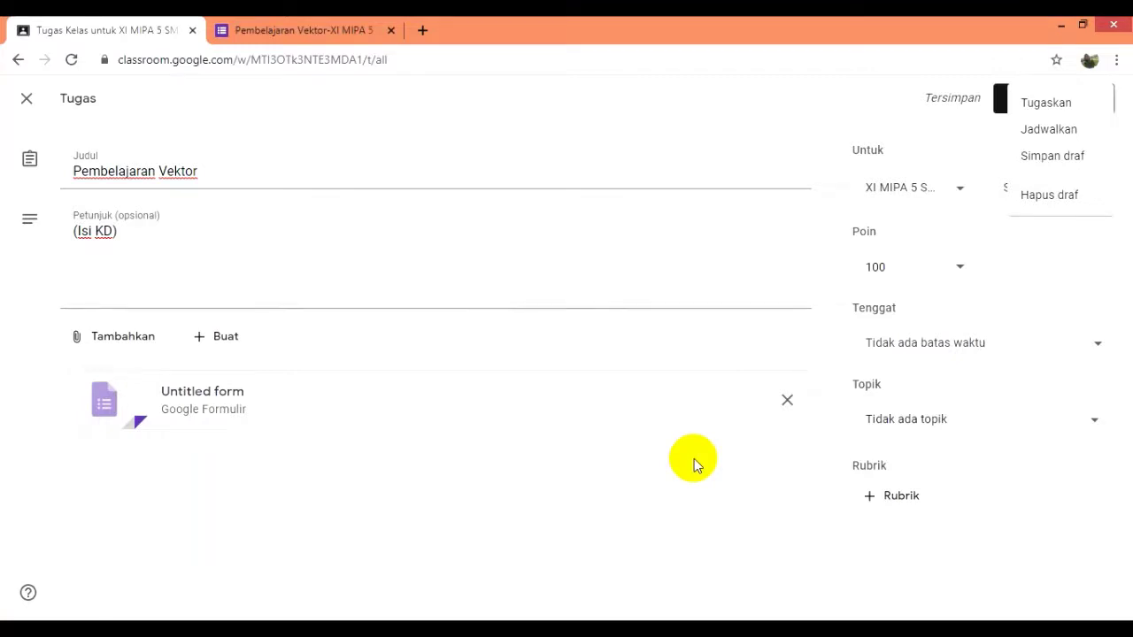
pyautogui.click(366, 34)
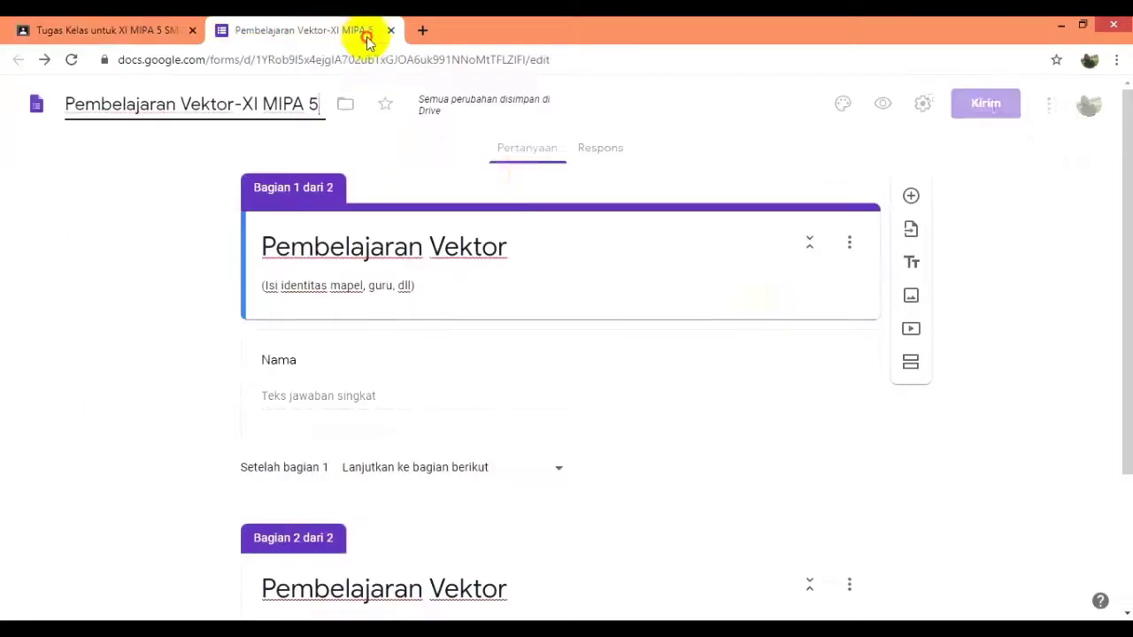